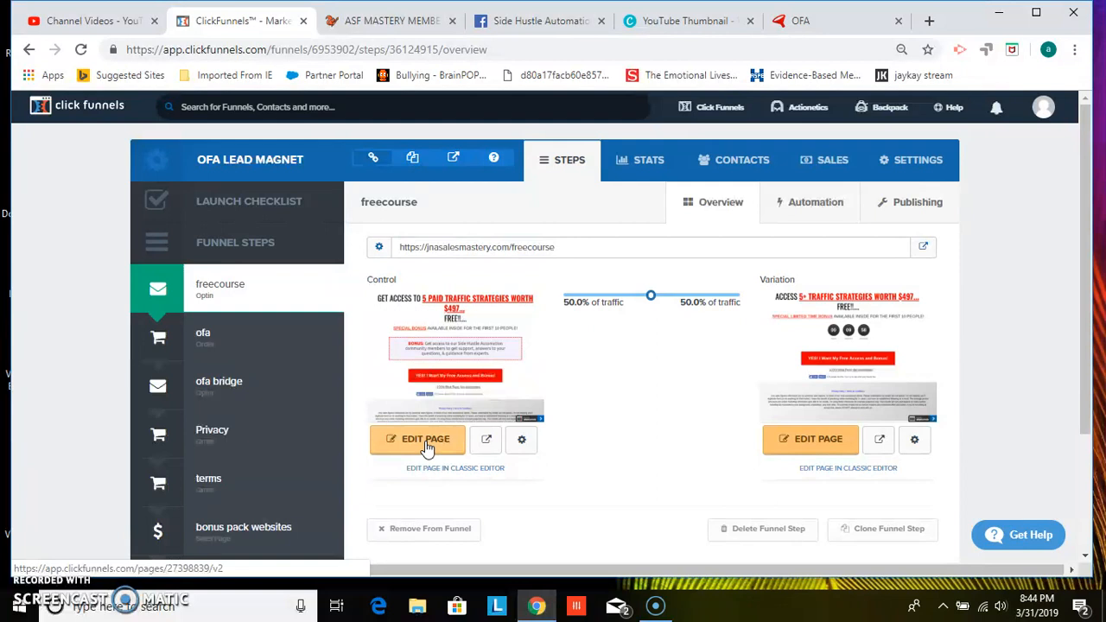
# Open the control variant of the freecourse optin page in the editor and view it in mobile preview
pyautogui.click(424, 441)
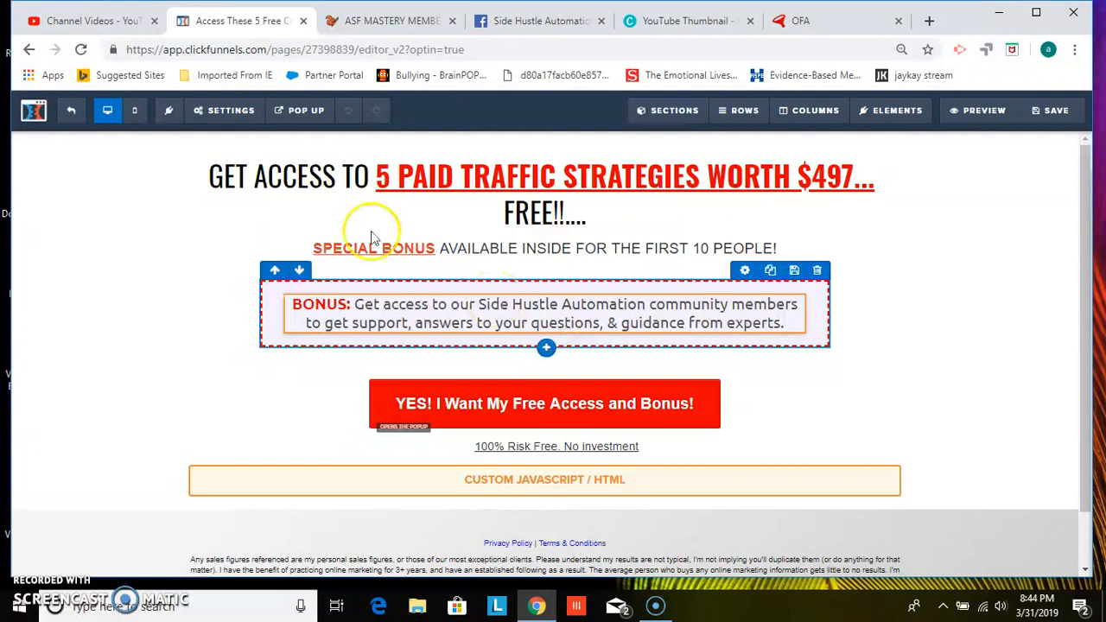
pyautogui.click(136, 112)
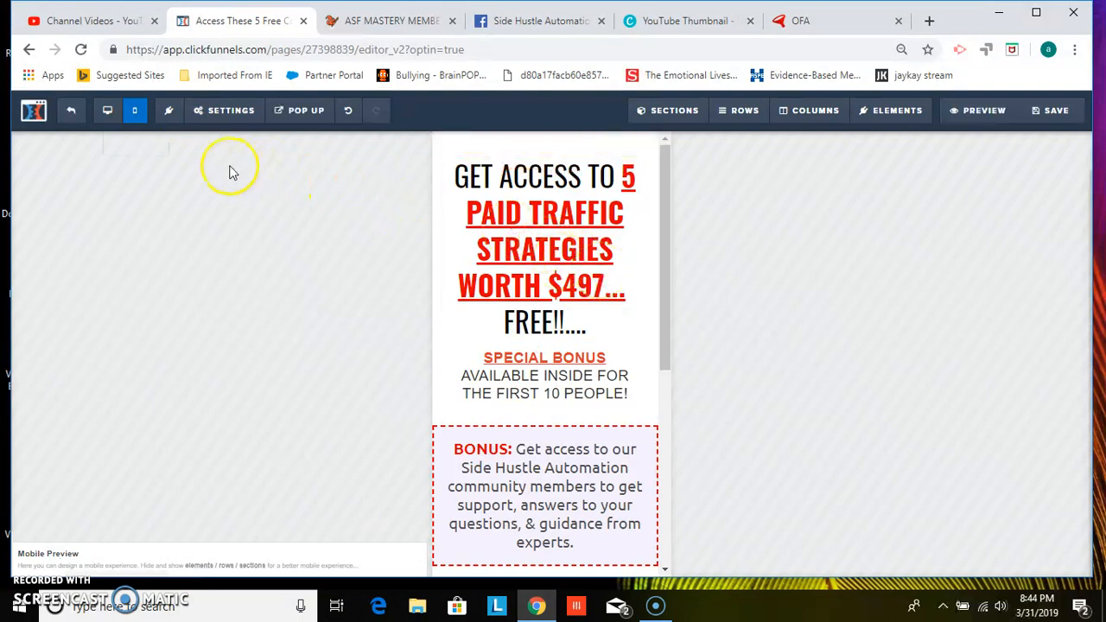
pyautogui.click(108, 119)
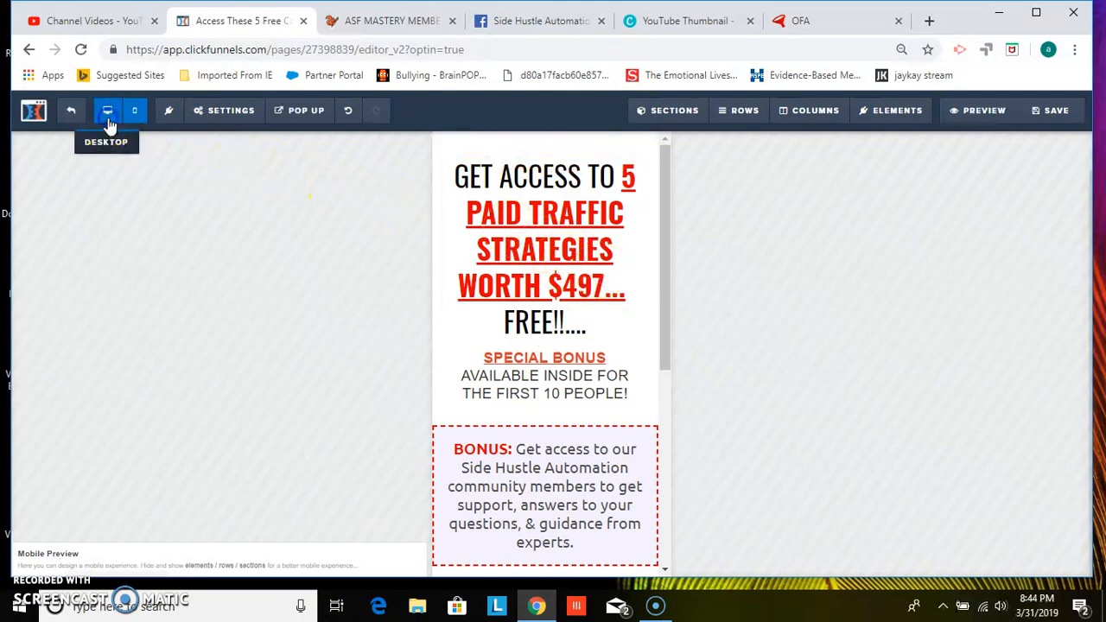
pyautogui.click(136, 121)
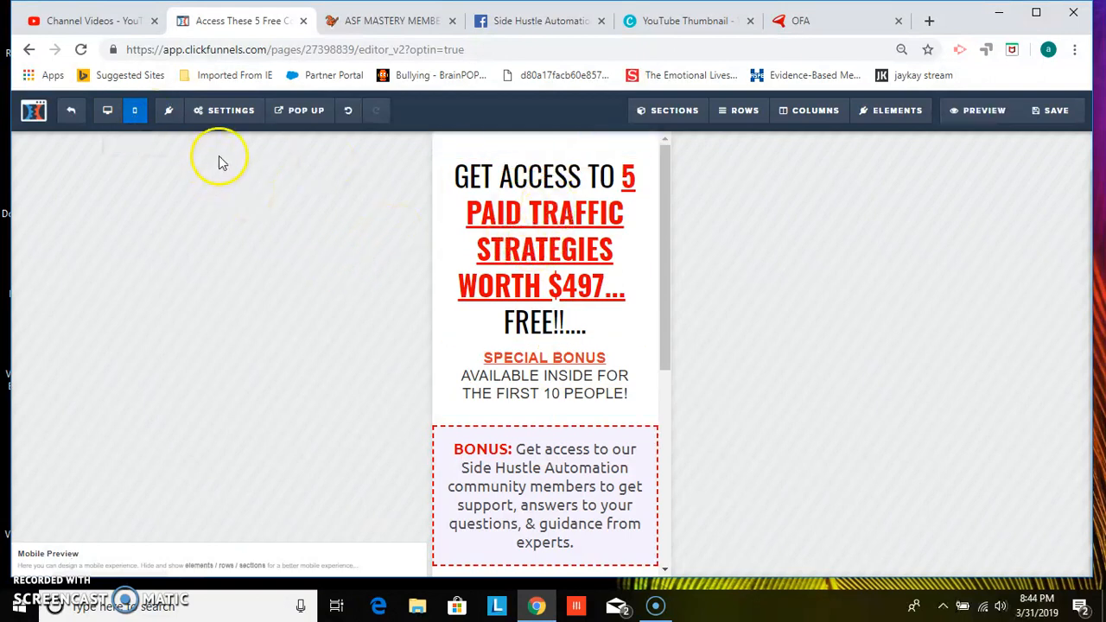
pyautogui.moveTo(670, 235)
pyautogui.mouseDown()
pyautogui.moveTo(671, 424)
pyautogui.moveTo(672, 224)
pyautogui.mouseUp()
# Open the page's email integration settings and remove the existing autoresponder integration
pyautogui.click(216, 119)
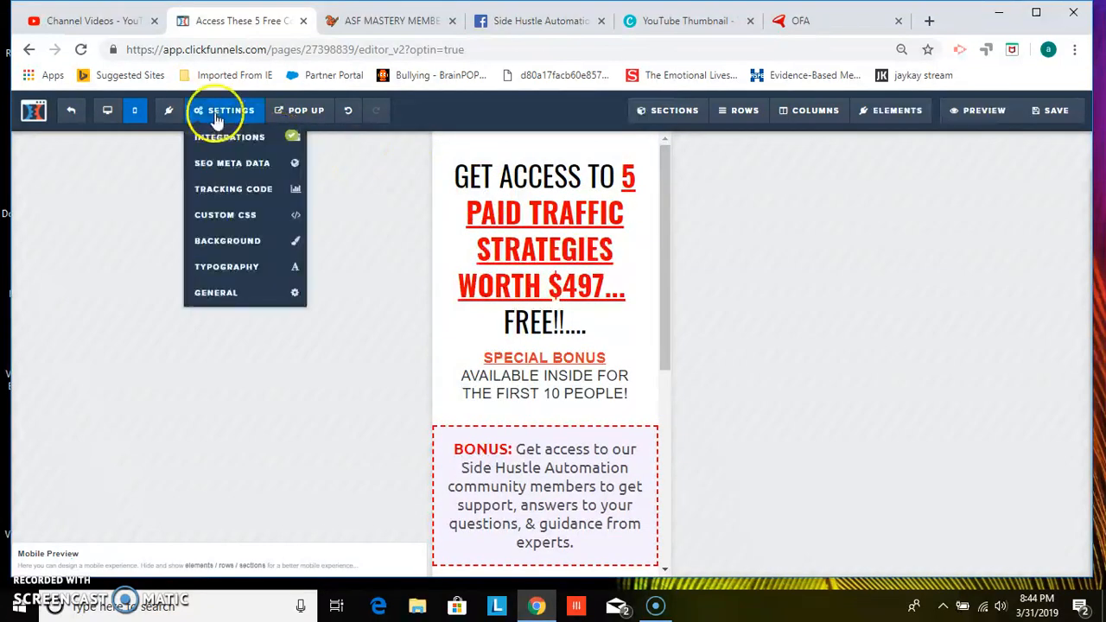
pyautogui.moveTo(232, 117)
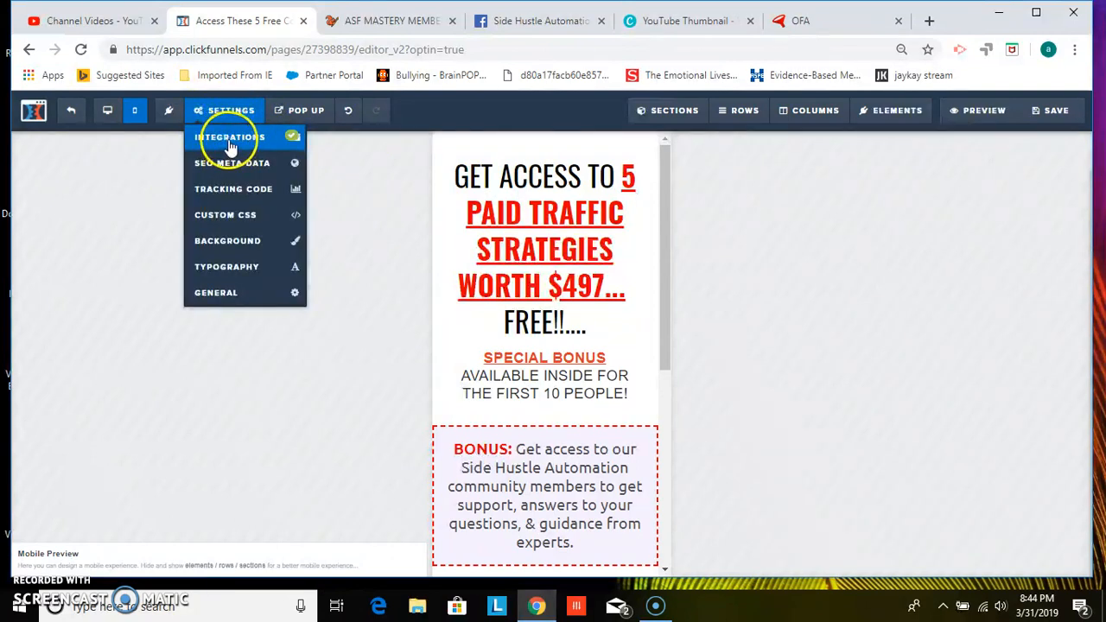
pyautogui.click(232, 145)
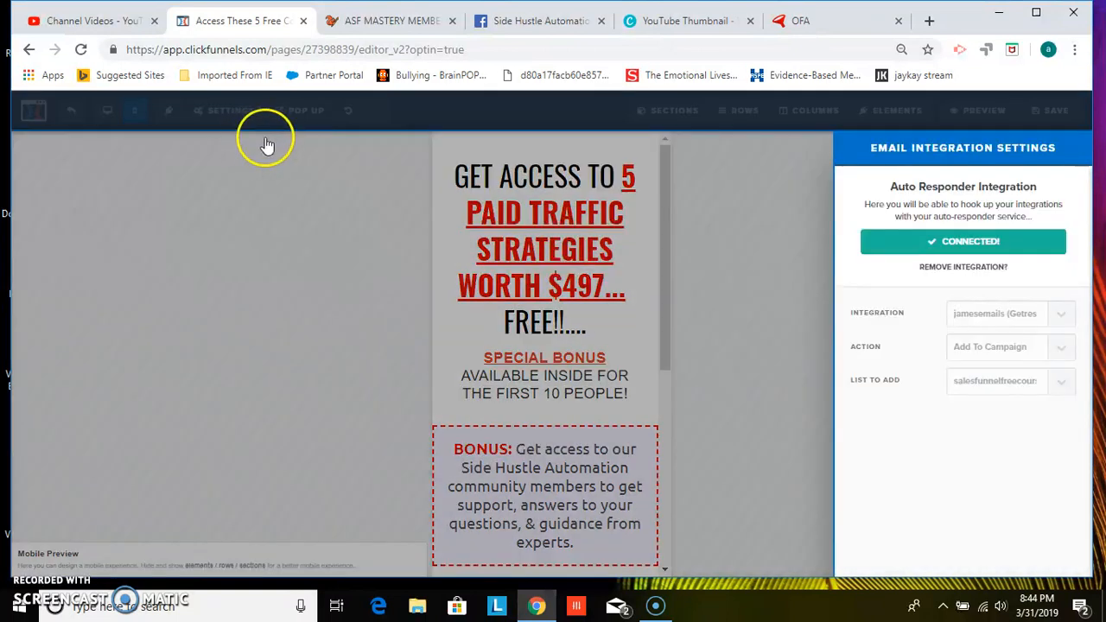
pyautogui.click(979, 268)
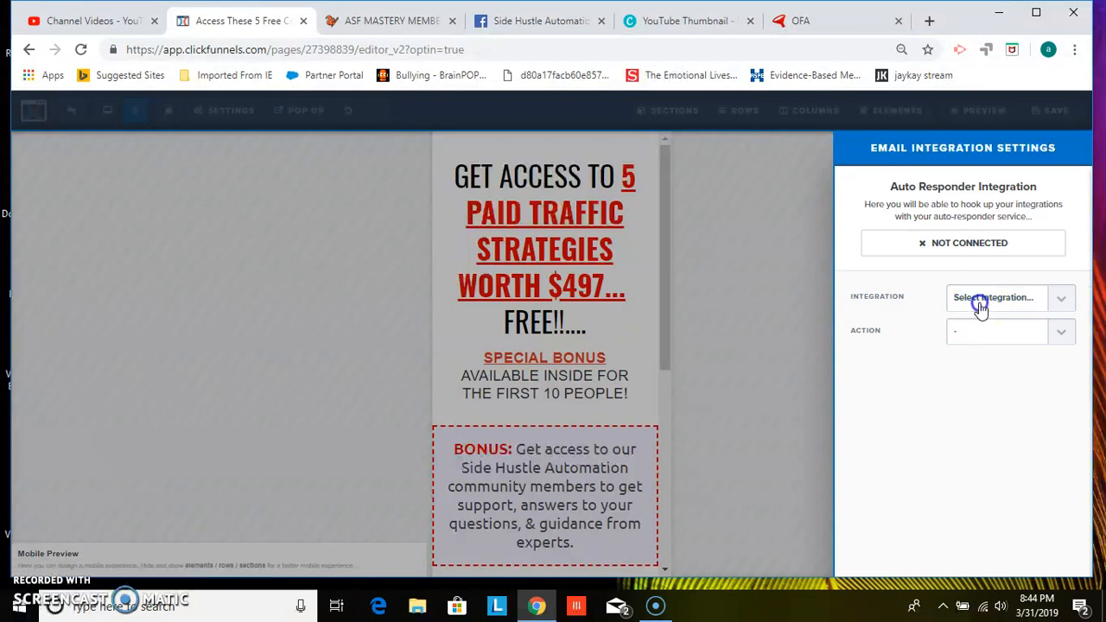
# Reconnect the autoresponder to the Getresponse account with action Add To Campaign and list salesfunnelfreecourse, and close the panel
pyautogui.click(977, 299)
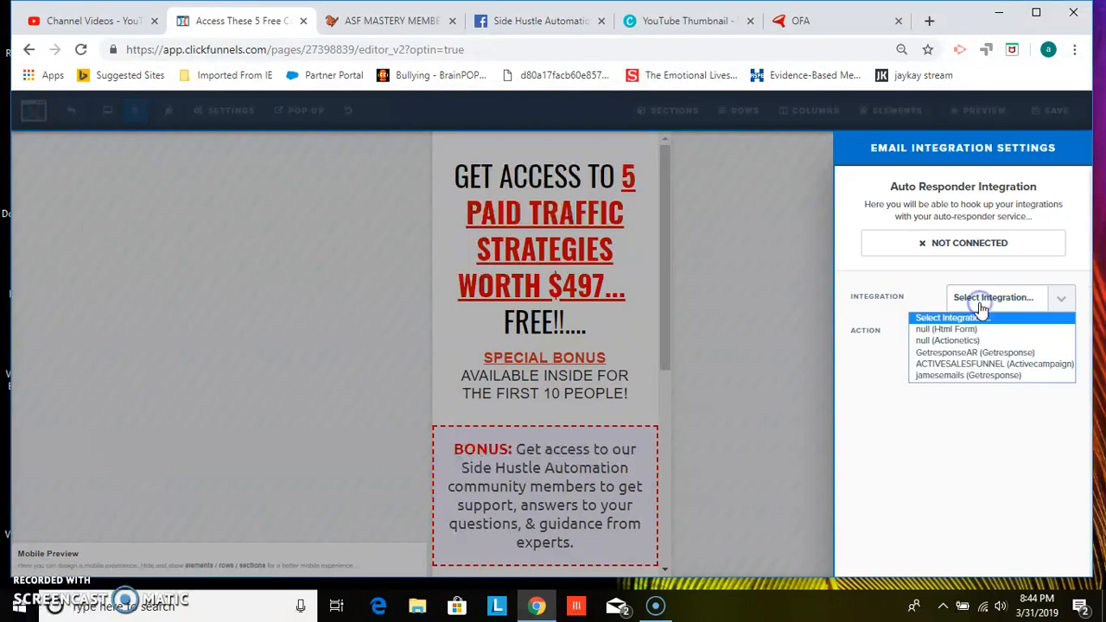
pyautogui.click(970, 375)
pyautogui.click(974, 336)
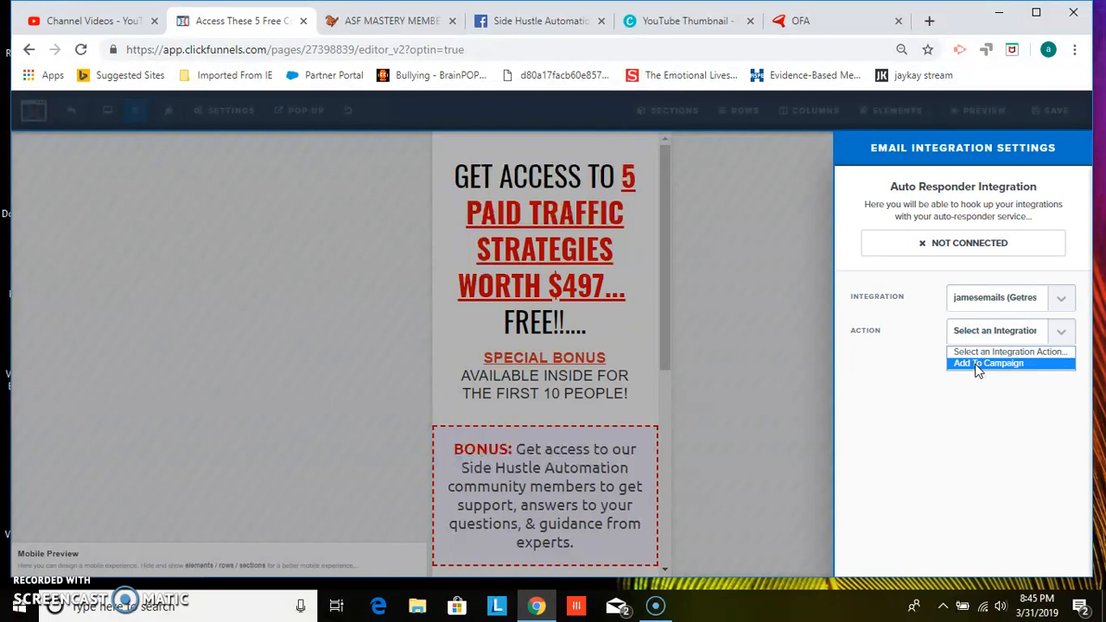
pyautogui.click(976, 364)
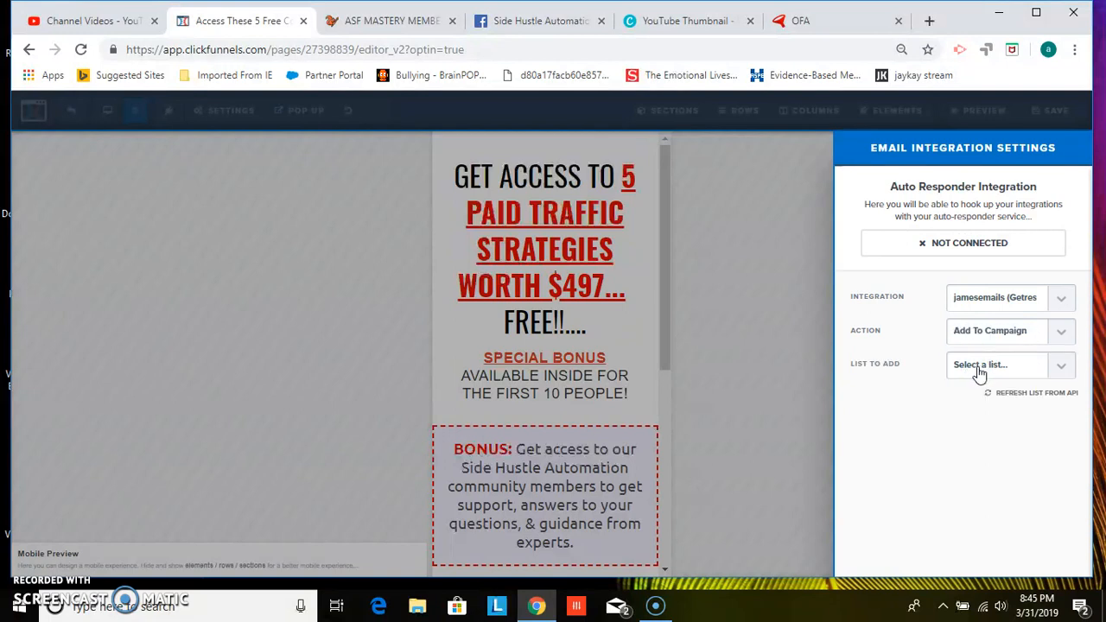
pyautogui.click(983, 370)
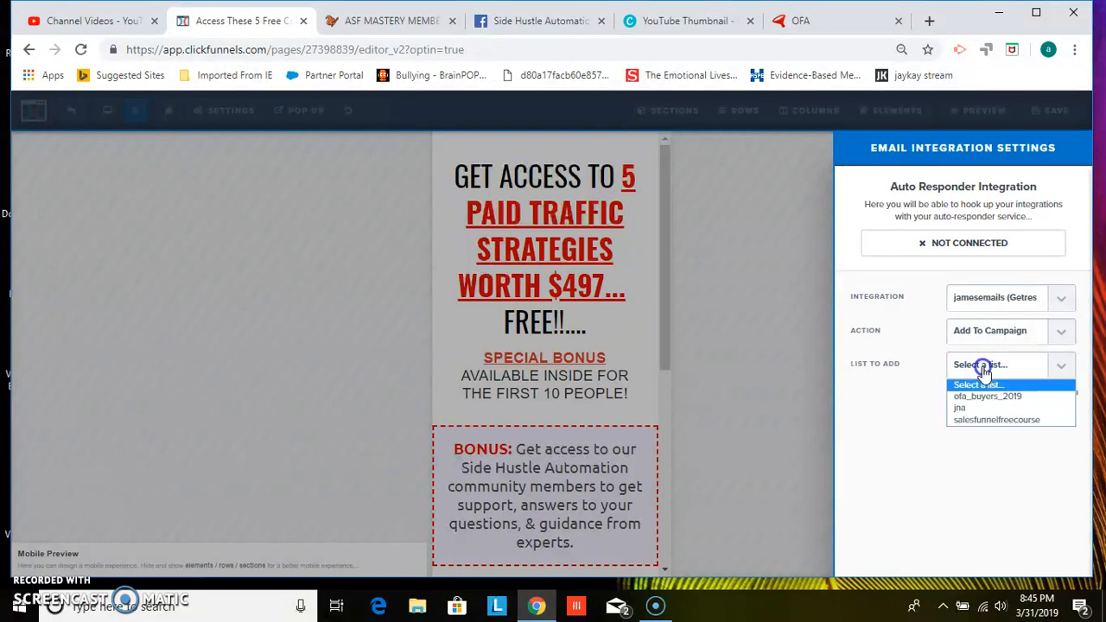
pyautogui.click(995, 420)
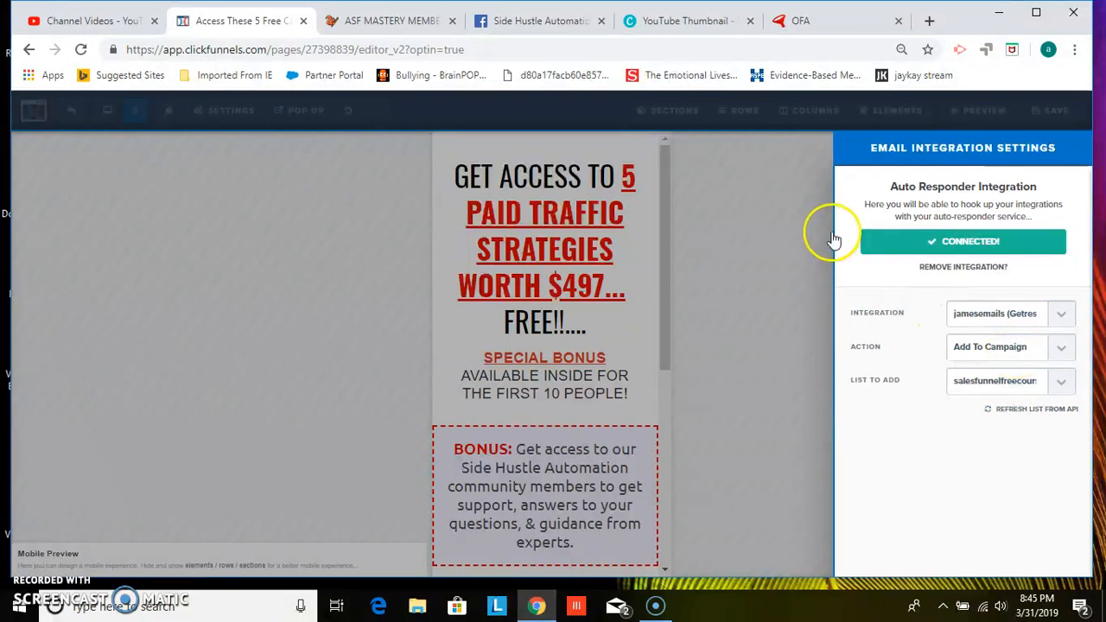
pyautogui.click(776, 209)
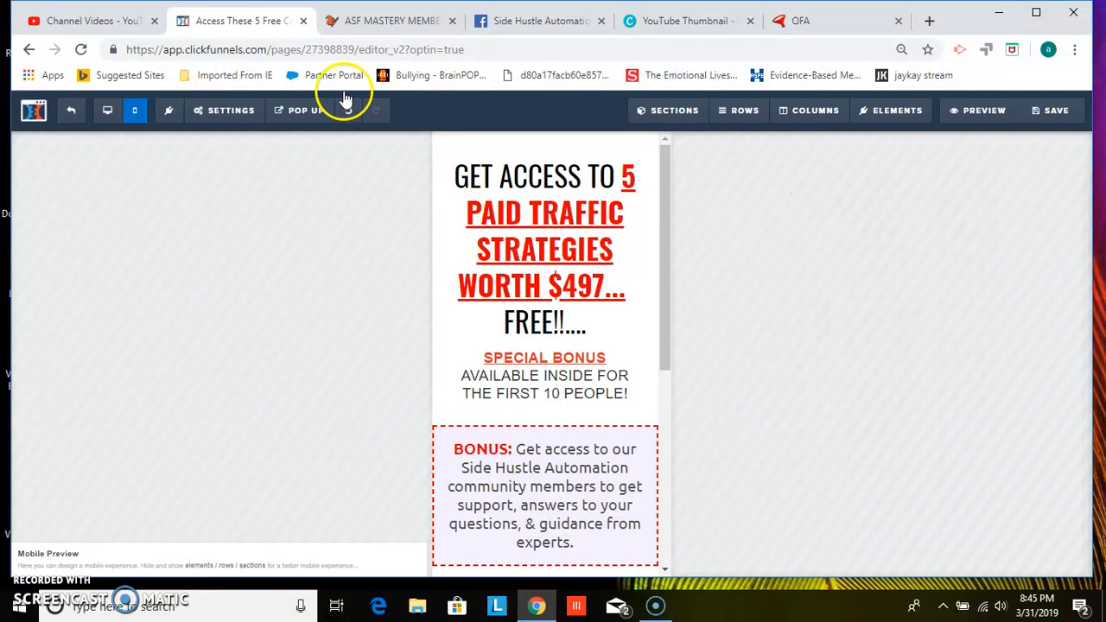
# Switch back to desktop view and show the page's pop up for editing
pyautogui.click(119, 114)
pyautogui.click(226, 112)
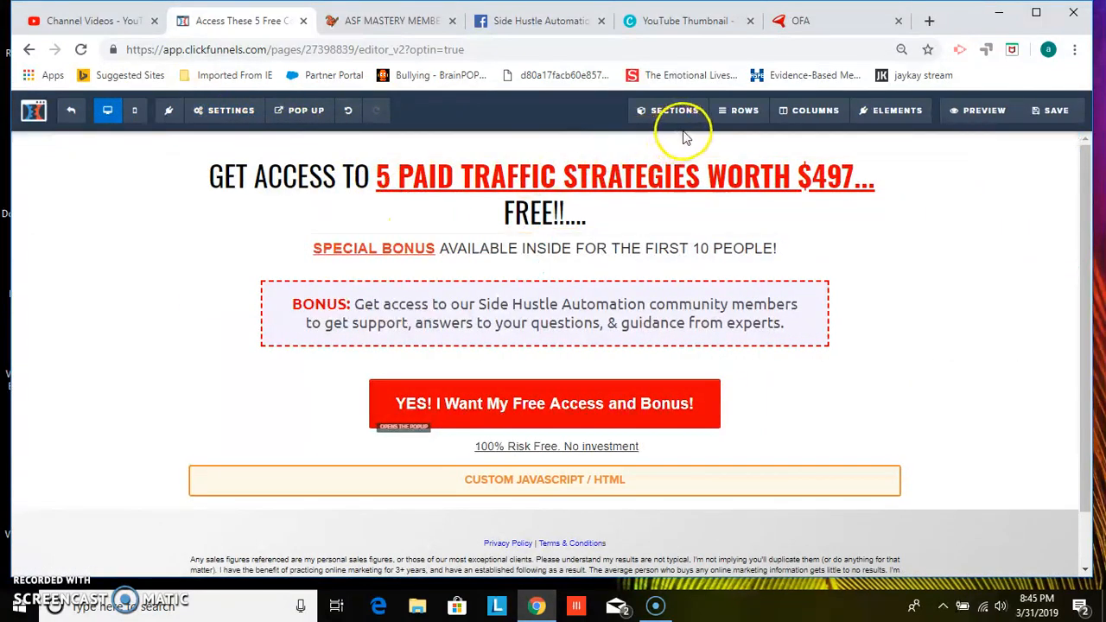
pyautogui.moveTo(686, 121)
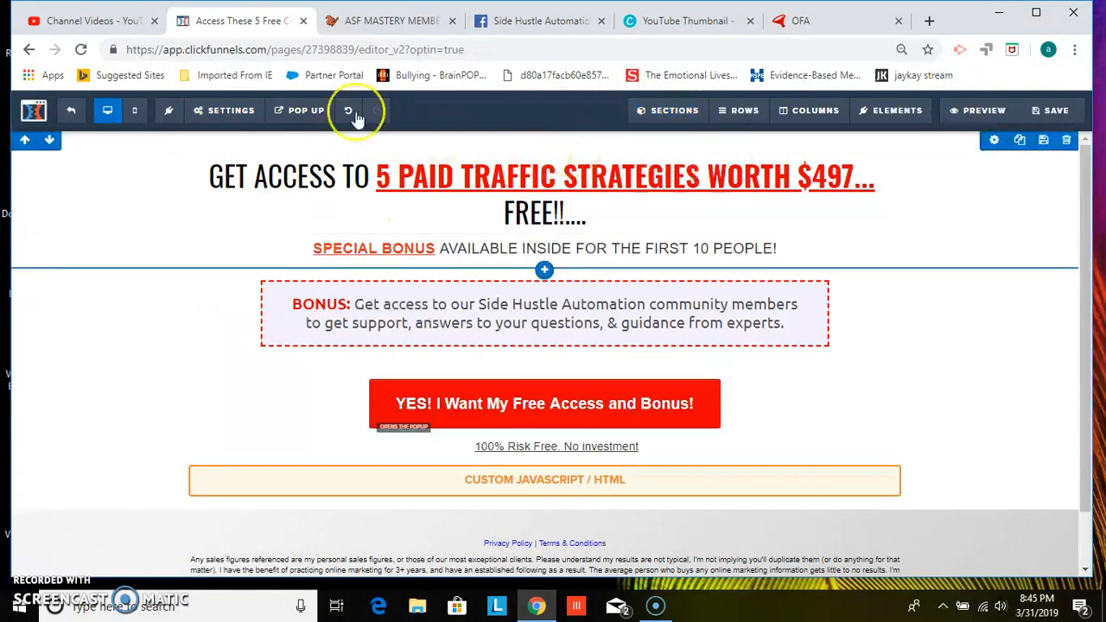
pyautogui.moveTo(304, 117)
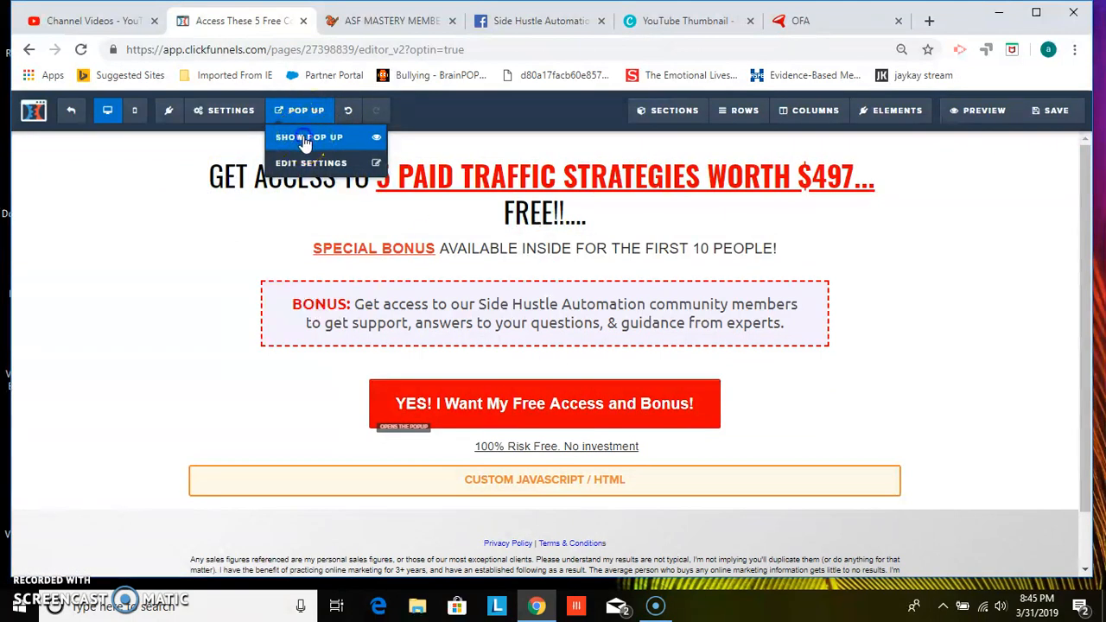
pyautogui.click(305, 141)
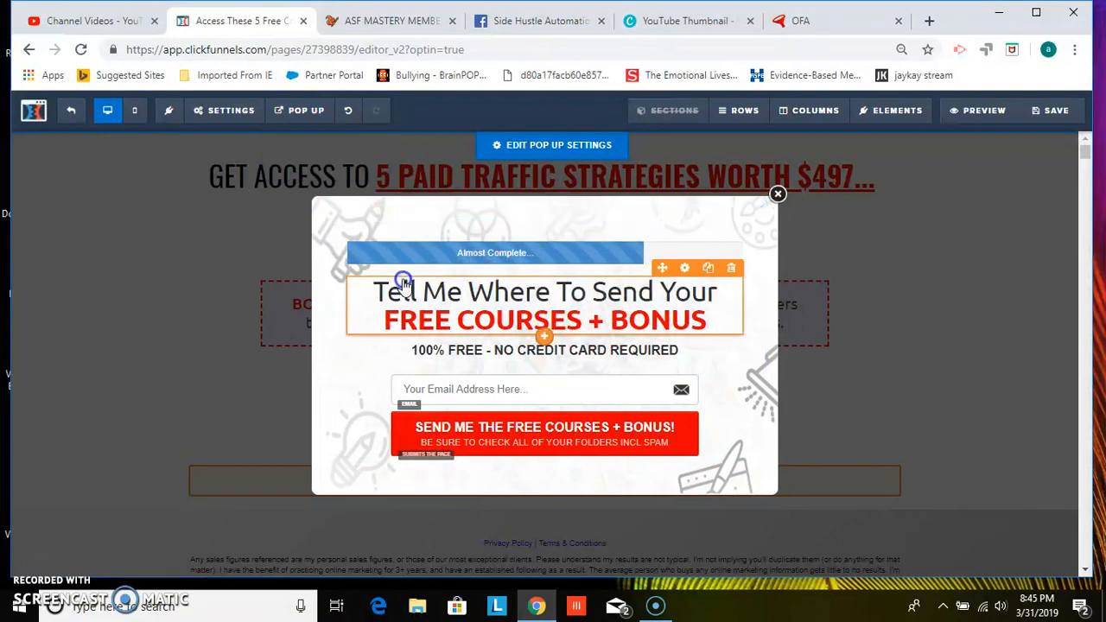
# Move the Almost Complete progress bar below the pop up headline and close the pop up
pyautogui.moveTo(444, 232); pyautogui.dragTo(469, 259)
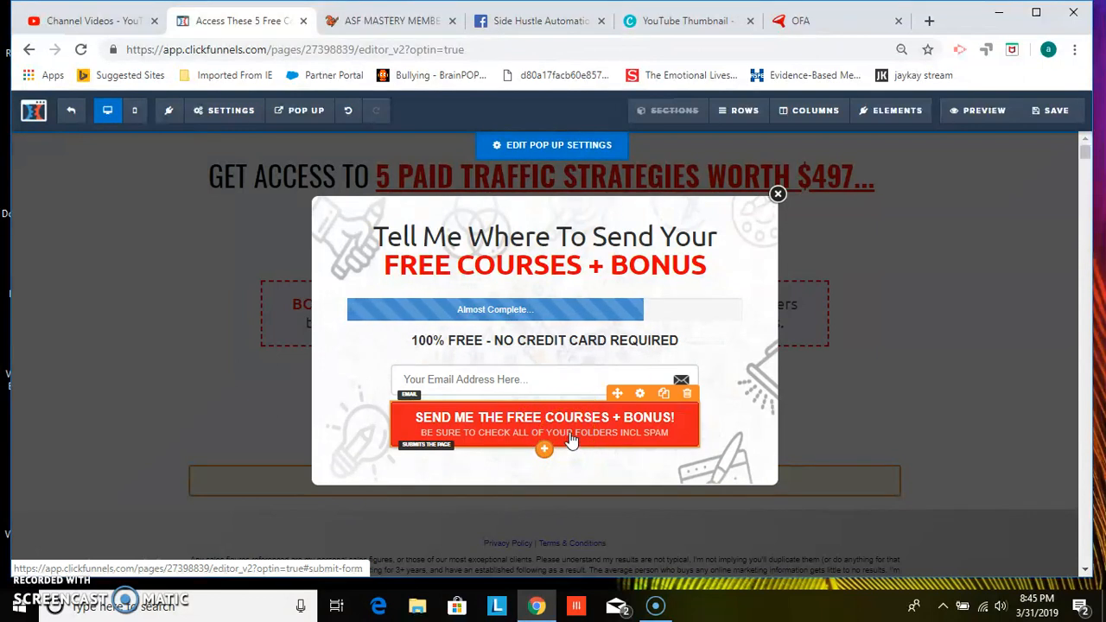
pyautogui.click(776, 194)
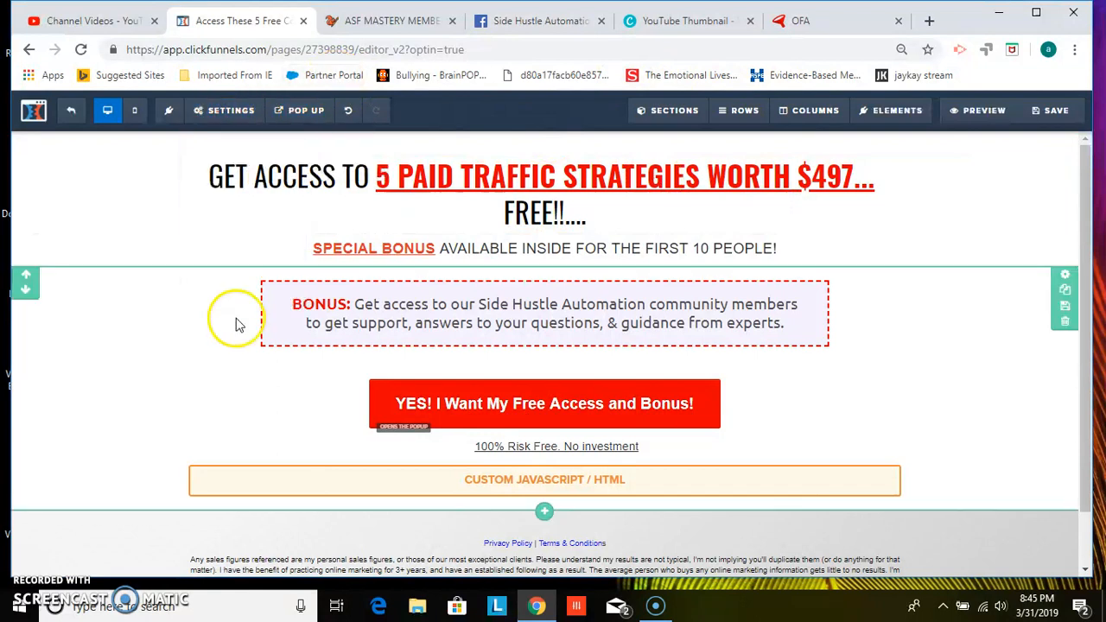
# Open the page's general settings to review the on-submit redirect and other options
pyautogui.moveTo(250, 112)
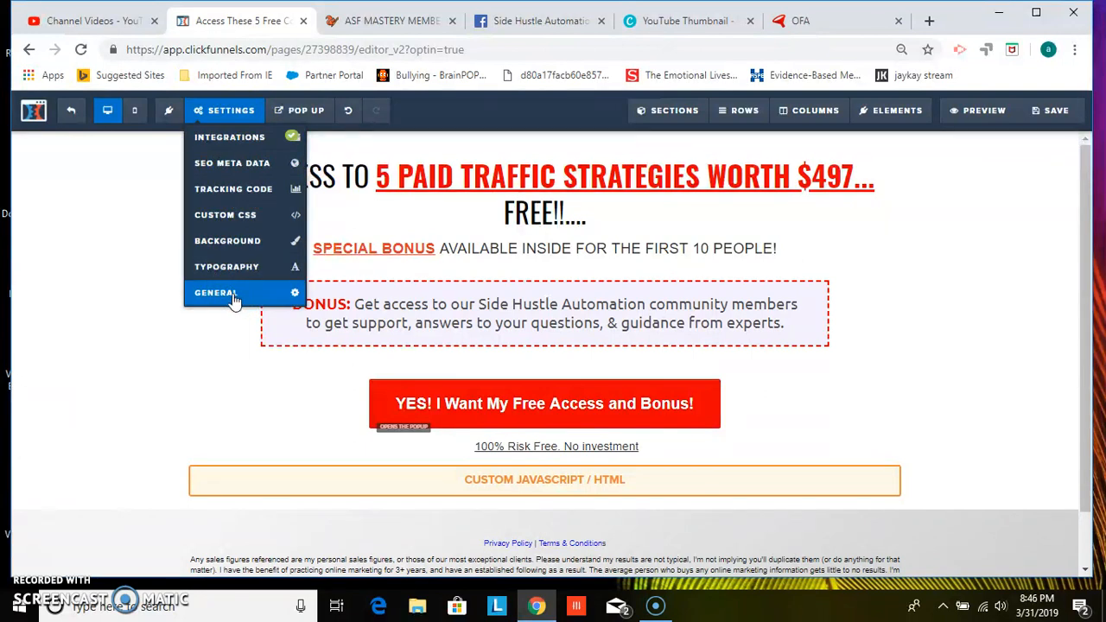
pyautogui.click(215, 293)
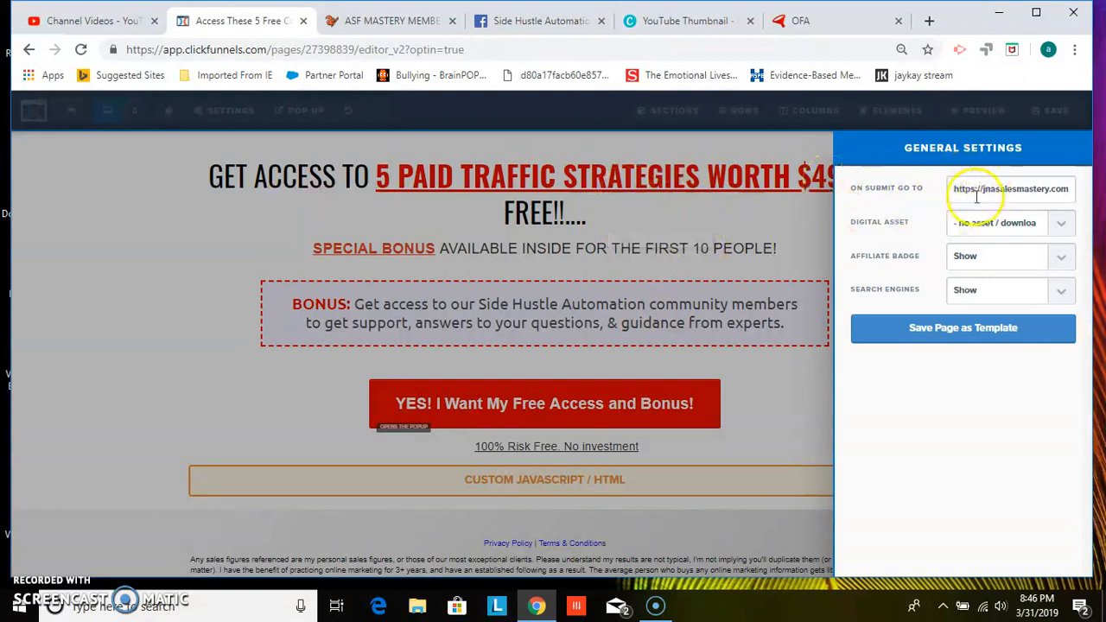
pyautogui.click(270, 220)
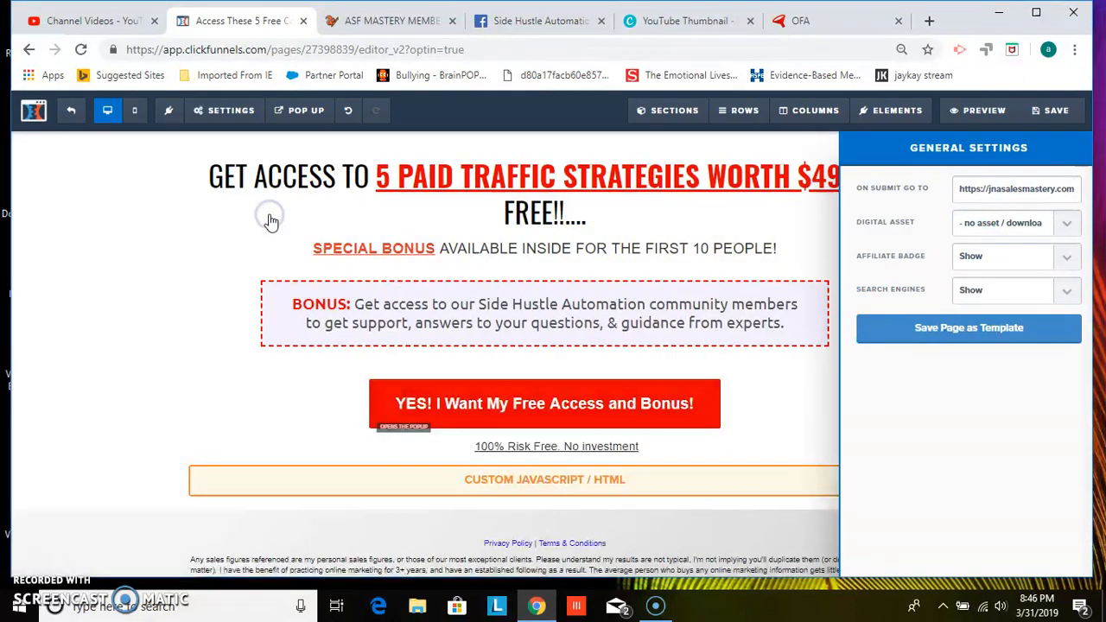
# Browse stock and gradient images for the page background and cancel the image picker
pyautogui.moveTo(206, 118)
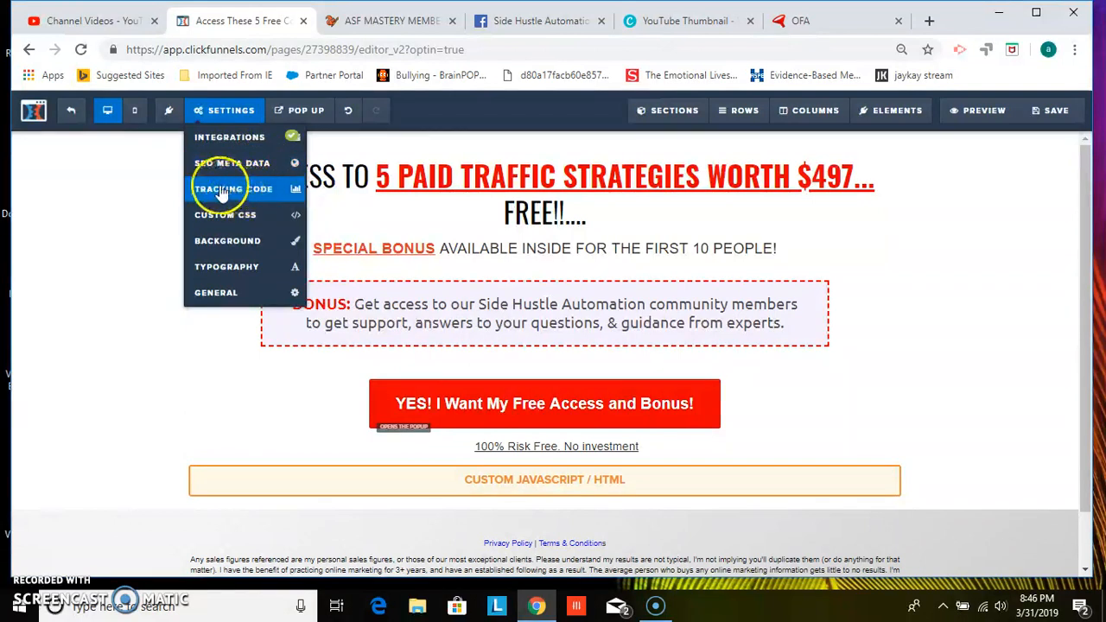
pyautogui.click(259, 221)
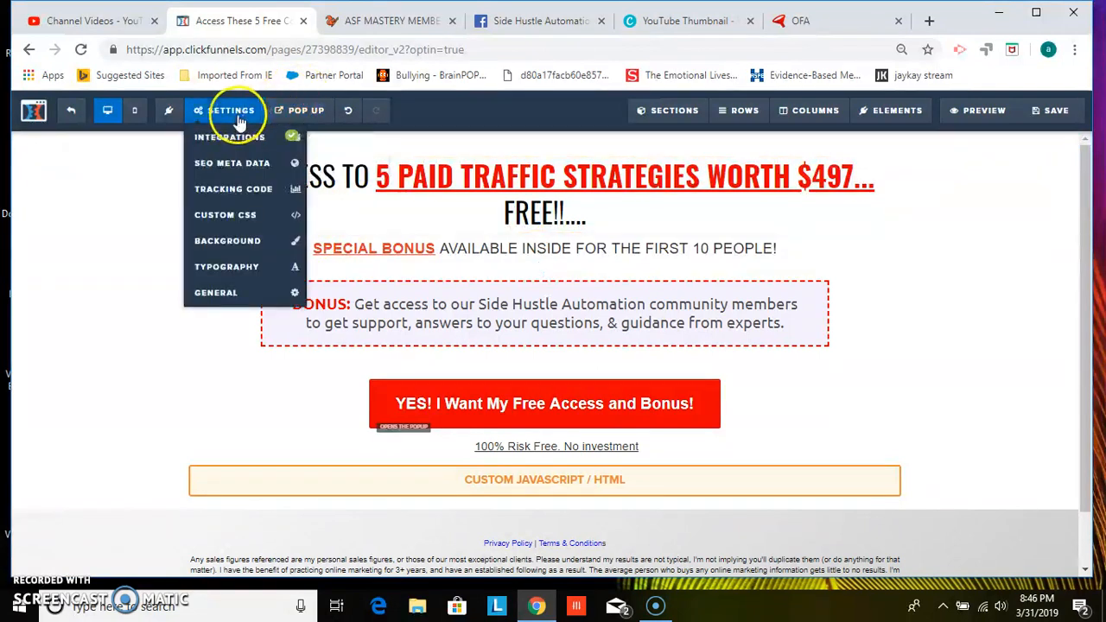
pyautogui.click(227, 242)
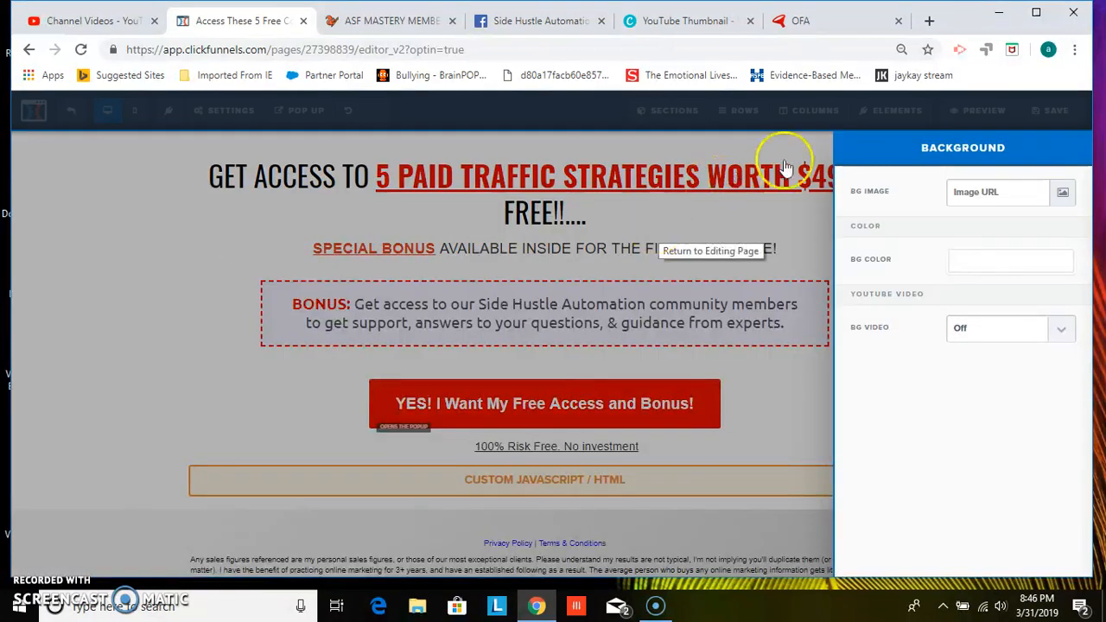
pyautogui.click(1065, 192)
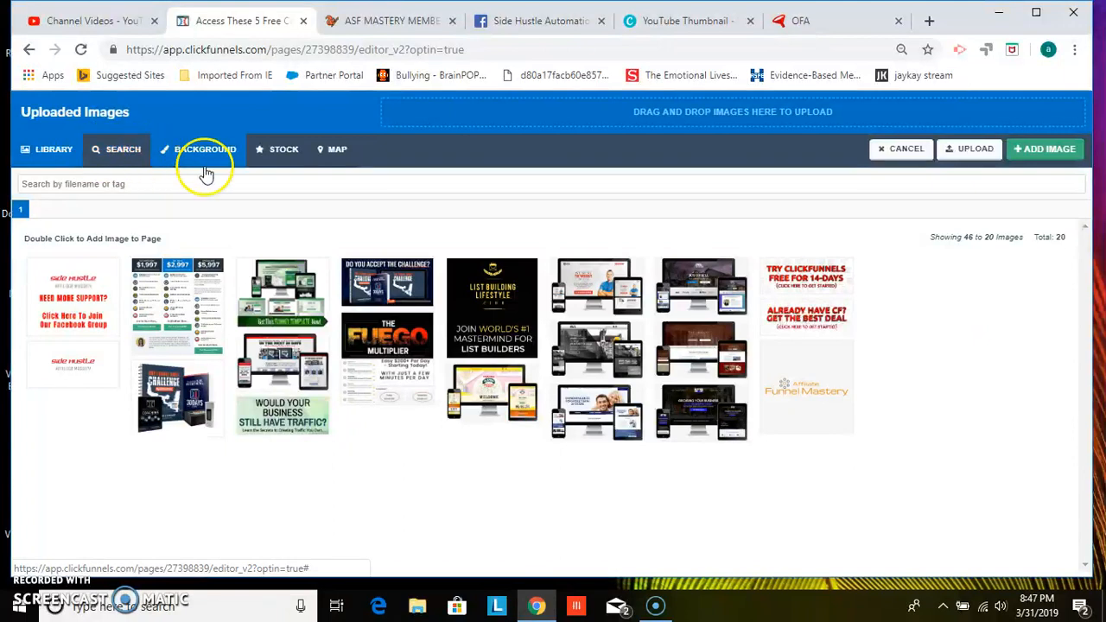
pyautogui.click(285, 151)
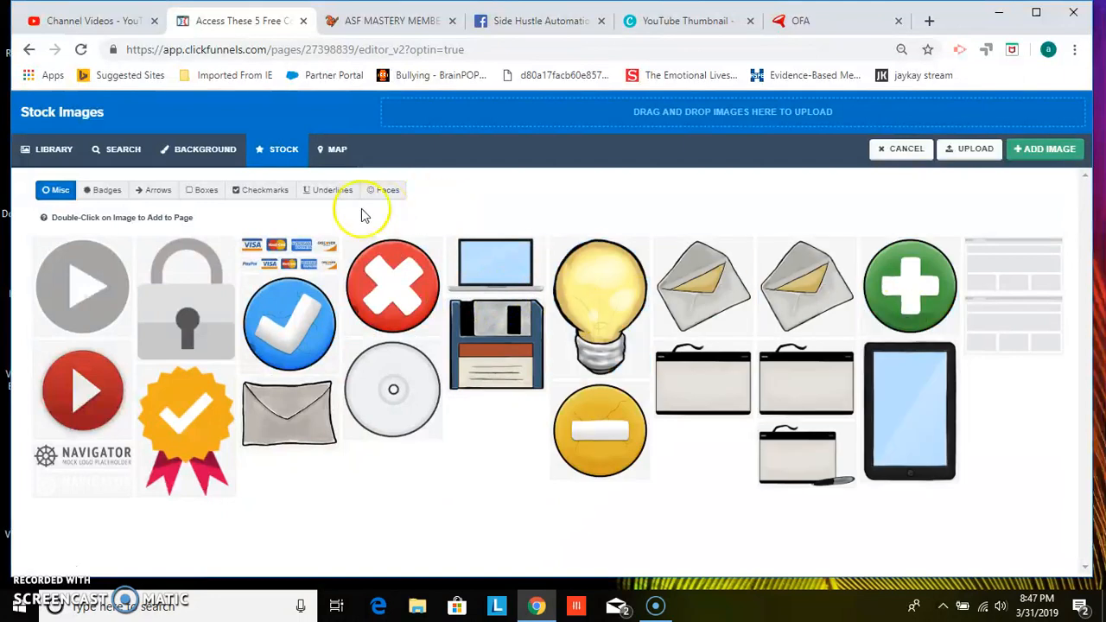
pyautogui.click(206, 156)
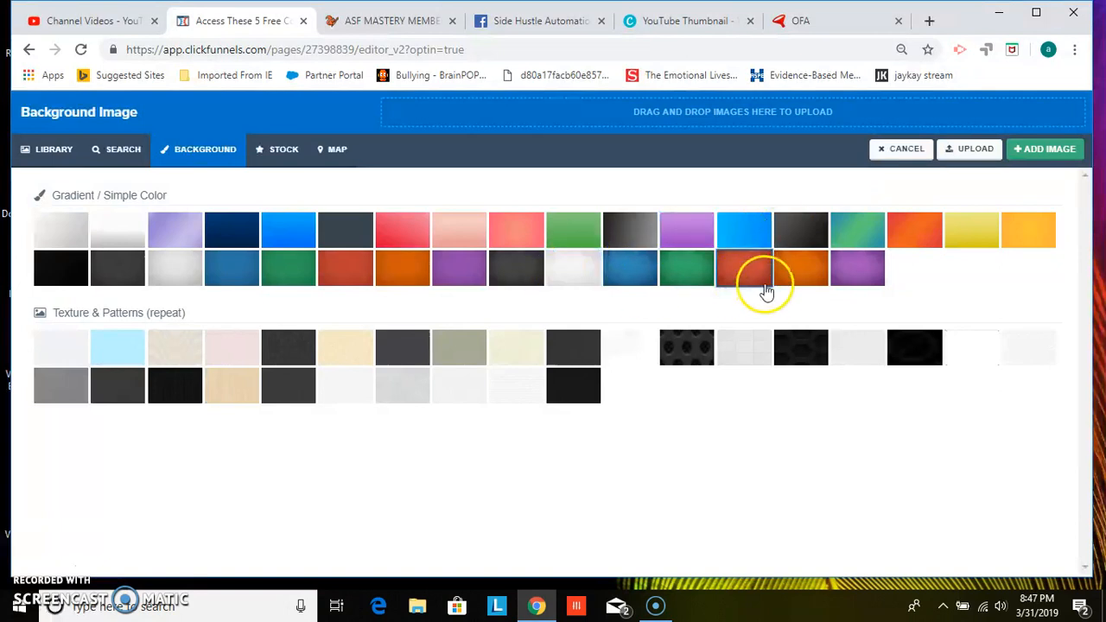
pyautogui.click(743, 230)
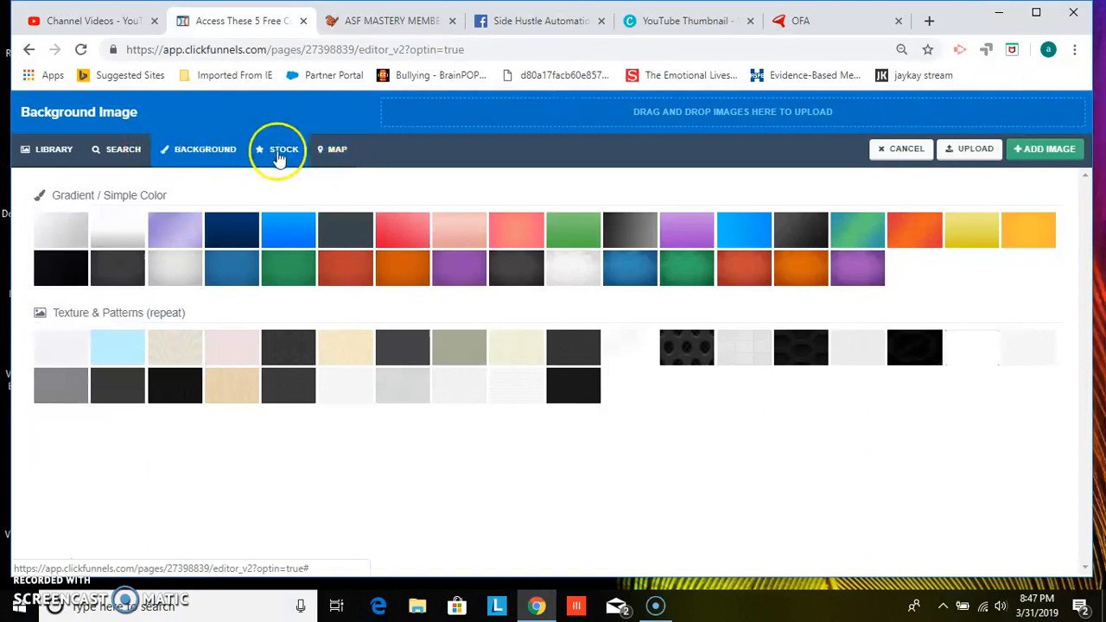
pyautogui.click(903, 152)
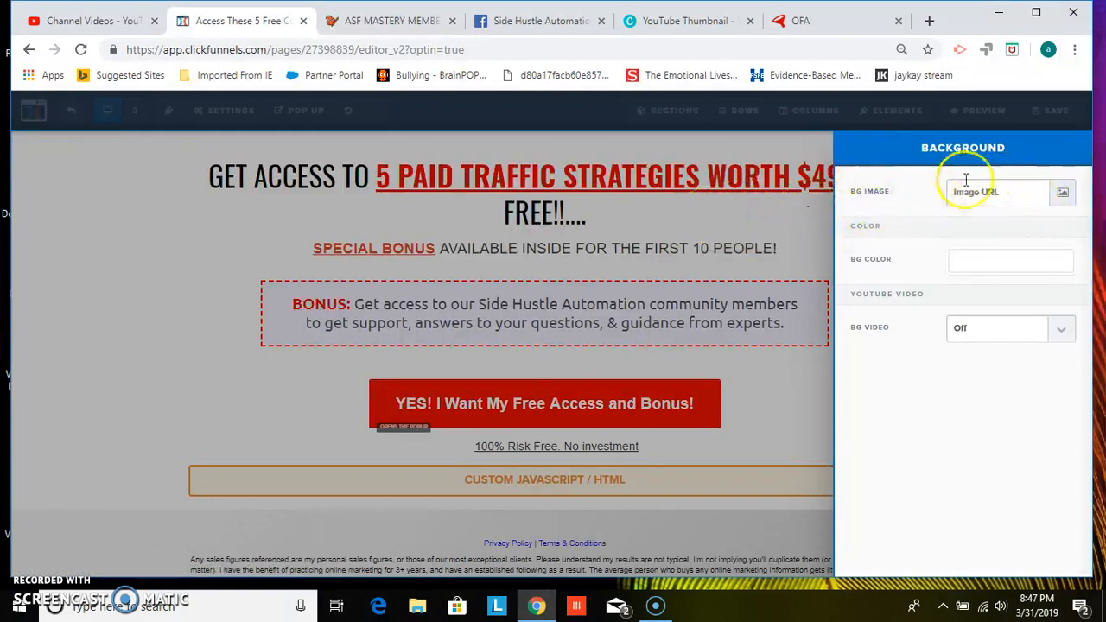
pyautogui.click(678, 223)
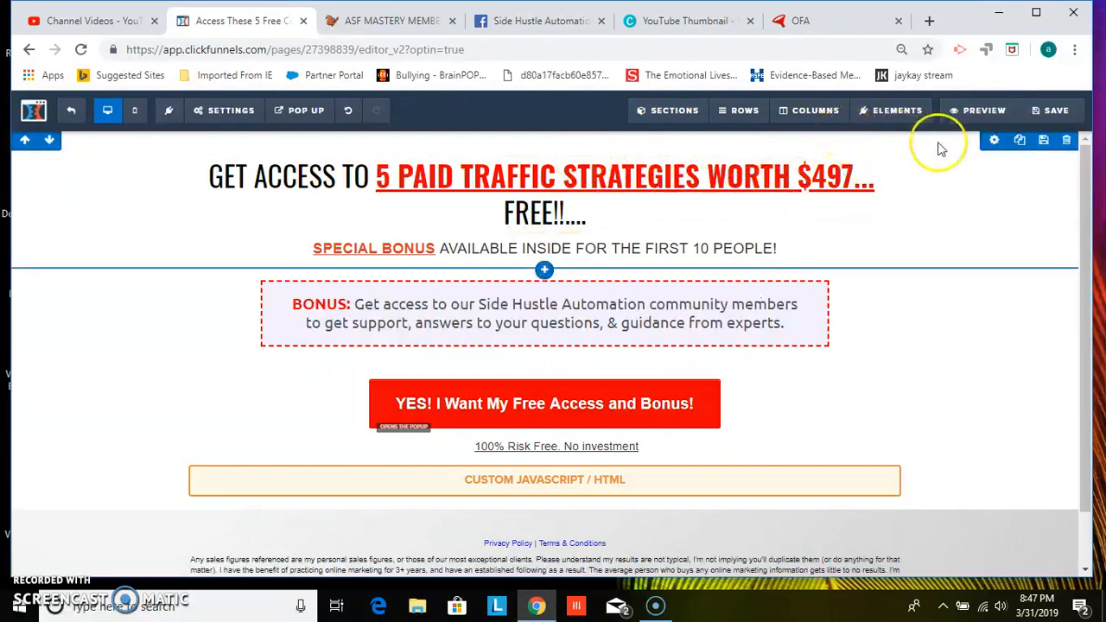
# Add a full-width section at the top of the page above the headline
pyautogui.moveTo(687, 125)
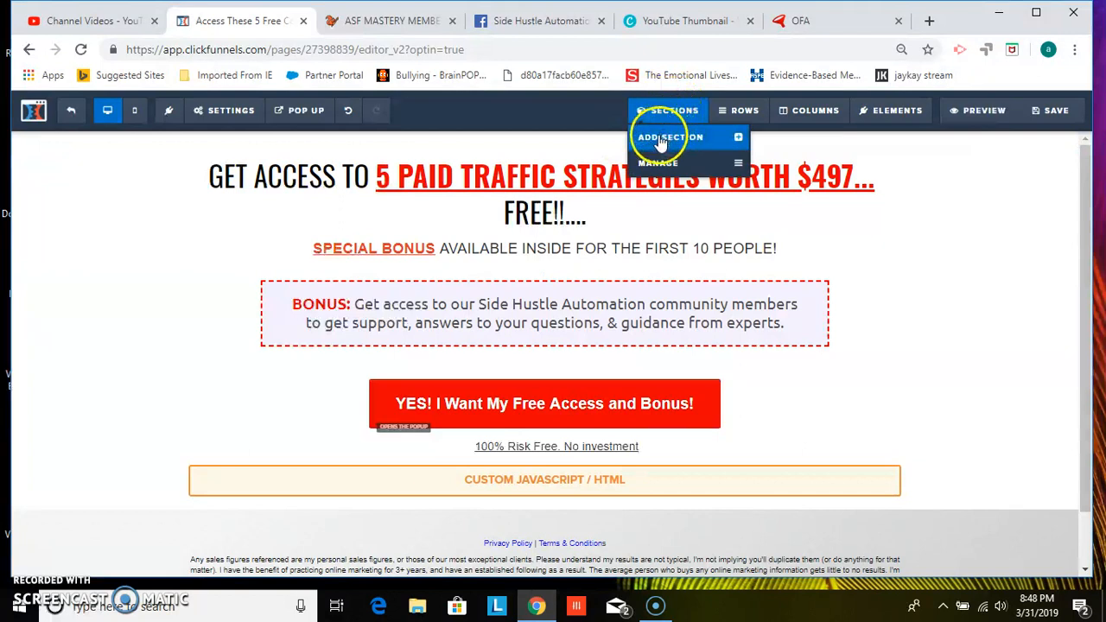
pyautogui.click(660, 138)
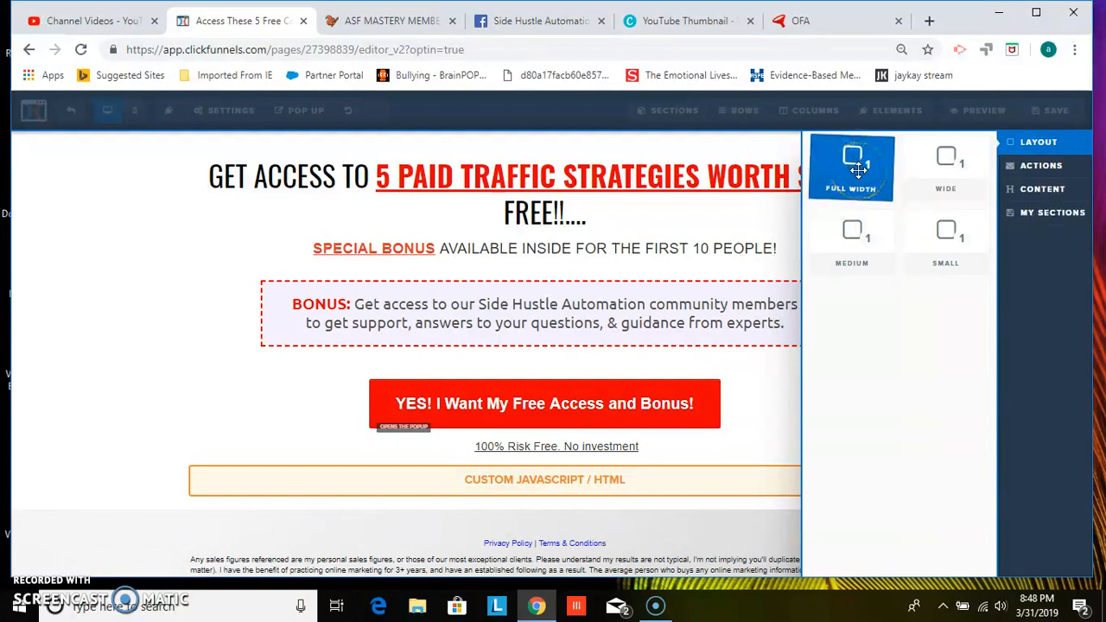
pyautogui.moveTo(831, 167); pyautogui.dragTo(556, 154)
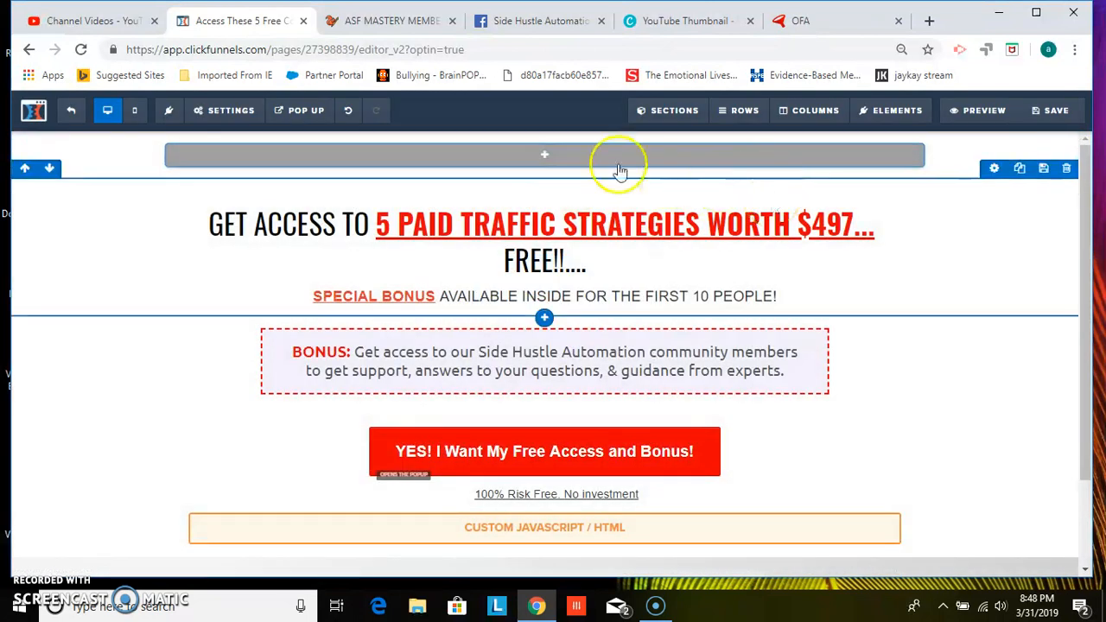
# Add a two-column row to the new top section
pyautogui.moveTo(546, 161)
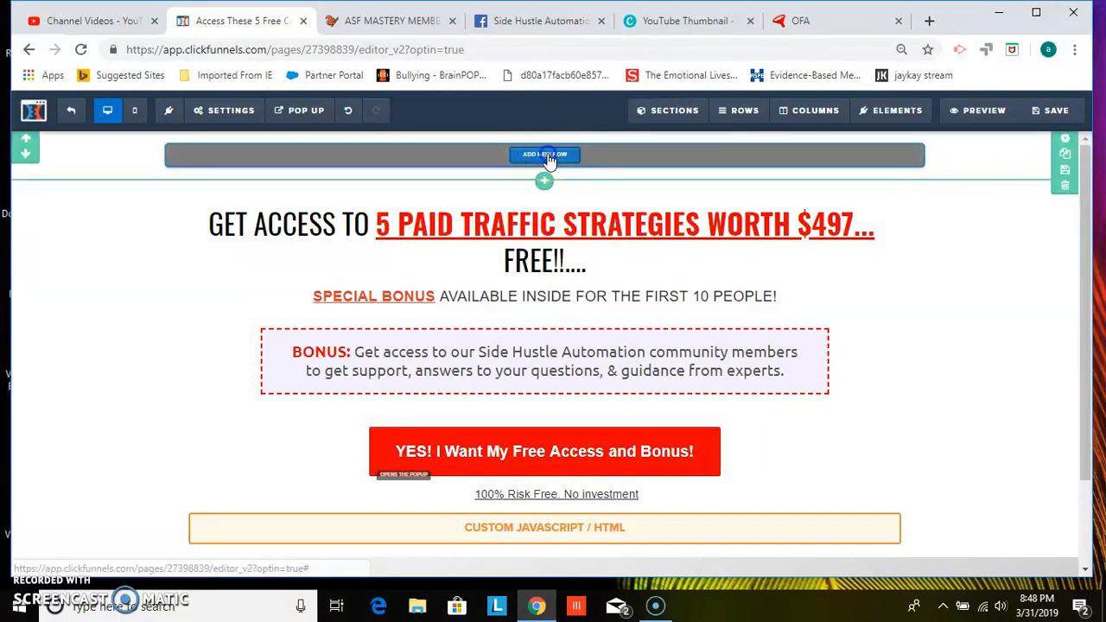
pyautogui.click(546, 155)
pyautogui.click(851, 160)
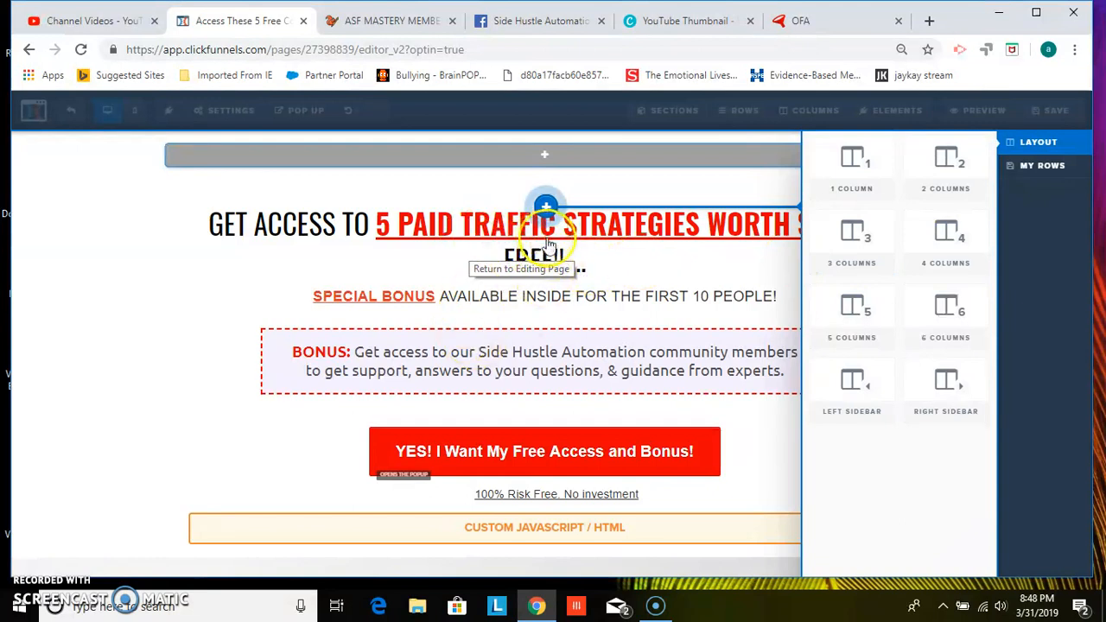
pyautogui.click(950, 178)
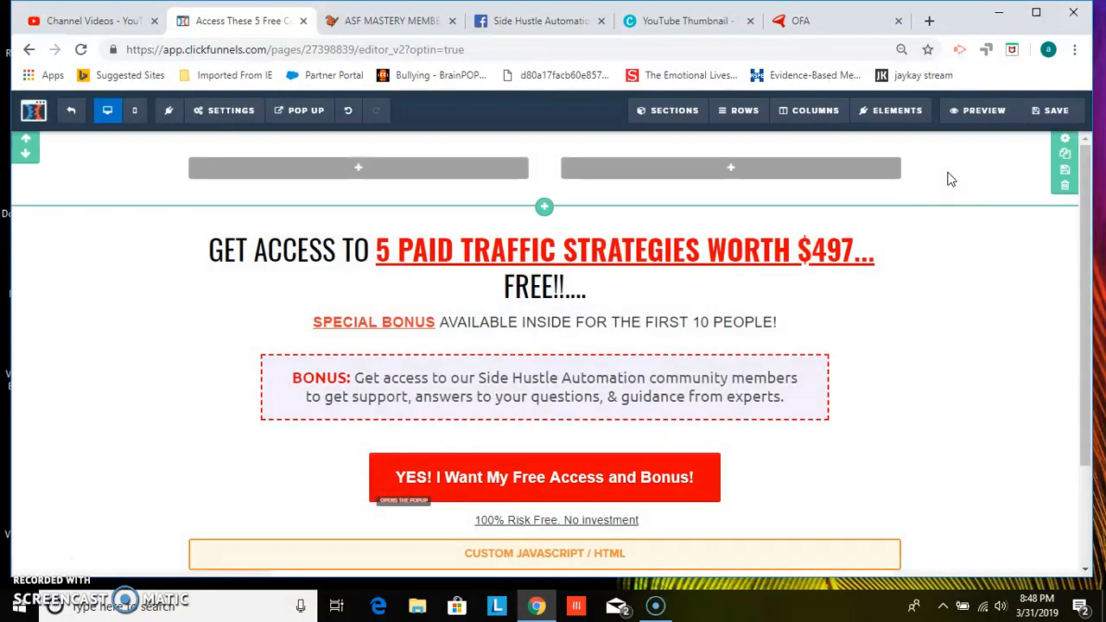
# Browse the element list for the right column and close it without adding anything
pyautogui.click(732, 169)
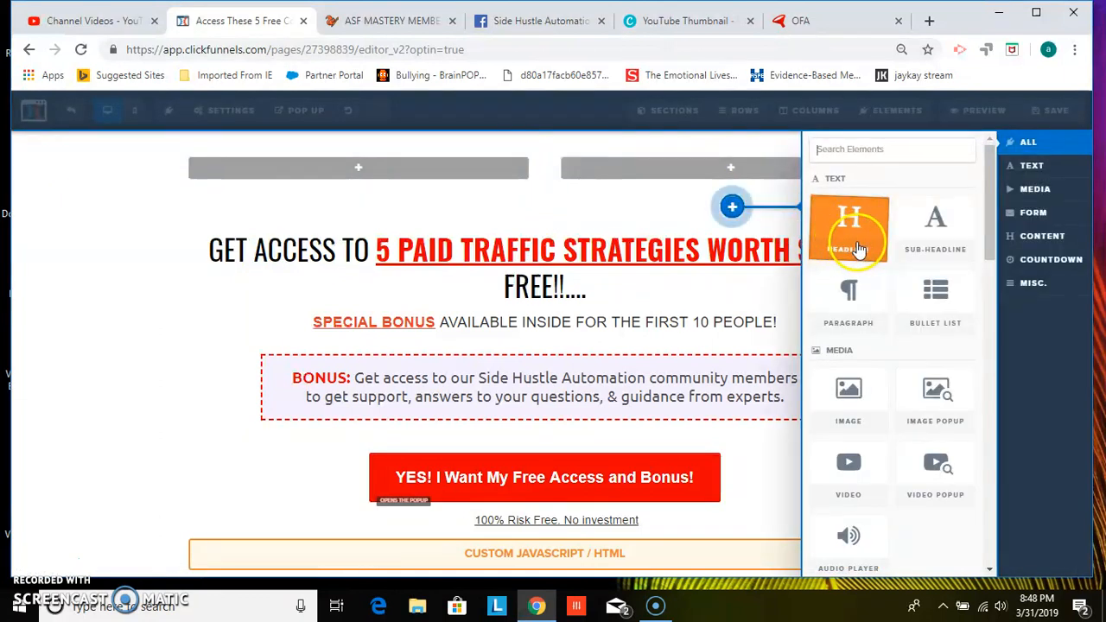
pyautogui.moveTo(987, 233); pyautogui.dragTo(987, 296)
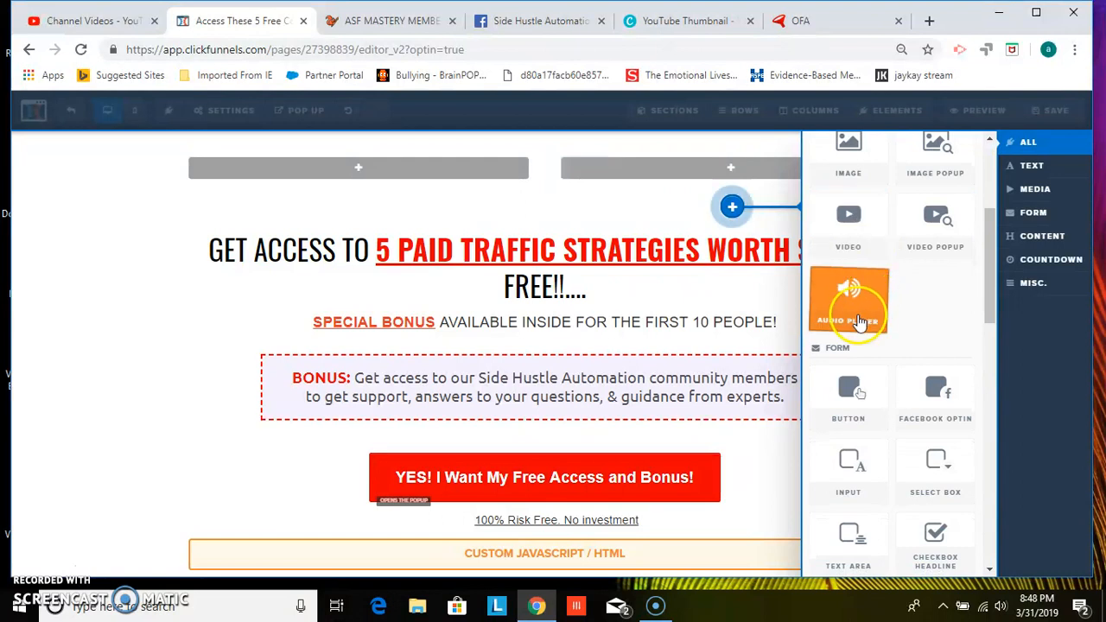
pyautogui.moveTo(988, 291); pyautogui.dragTo(987, 342)
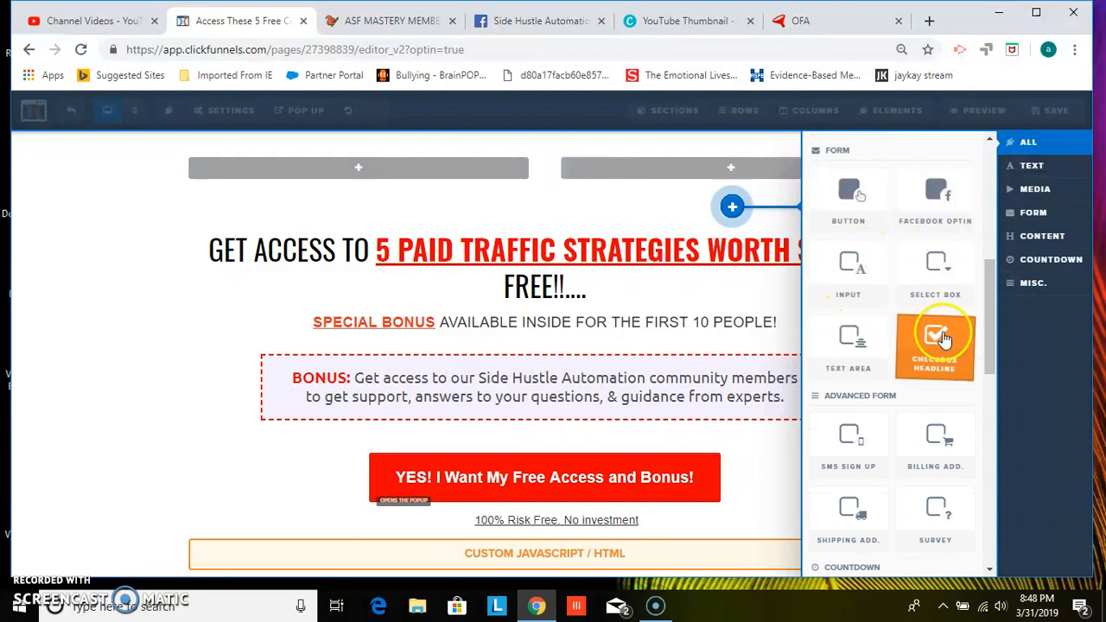
pyautogui.moveTo(990, 318); pyautogui.dragTo(995, 455)
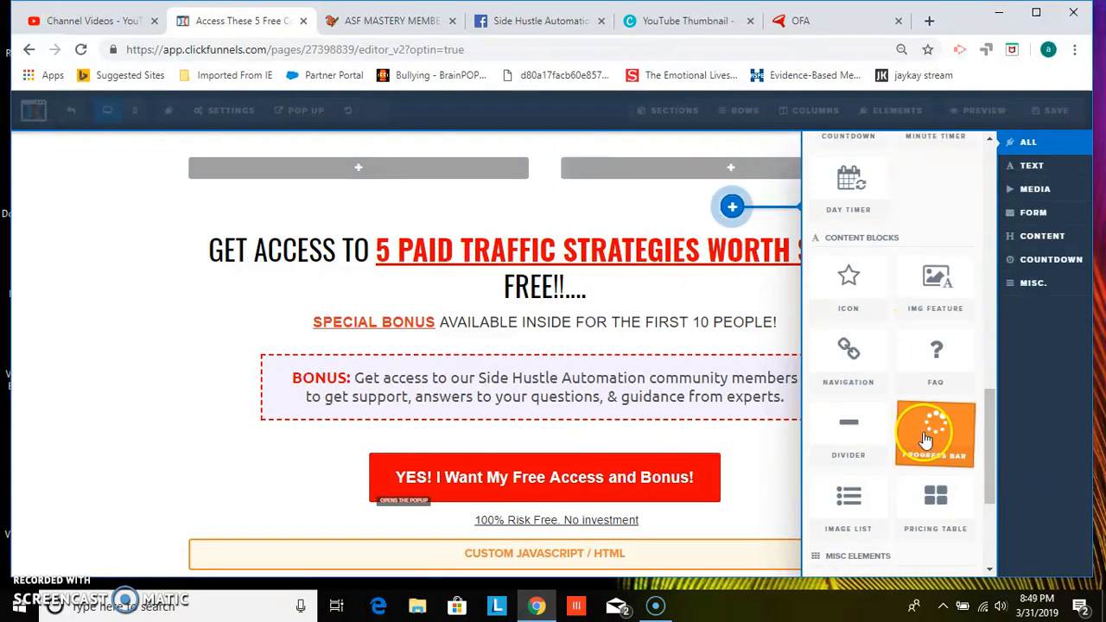
pyautogui.moveTo(989, 444); pyautogui.dragTo(990, 397)
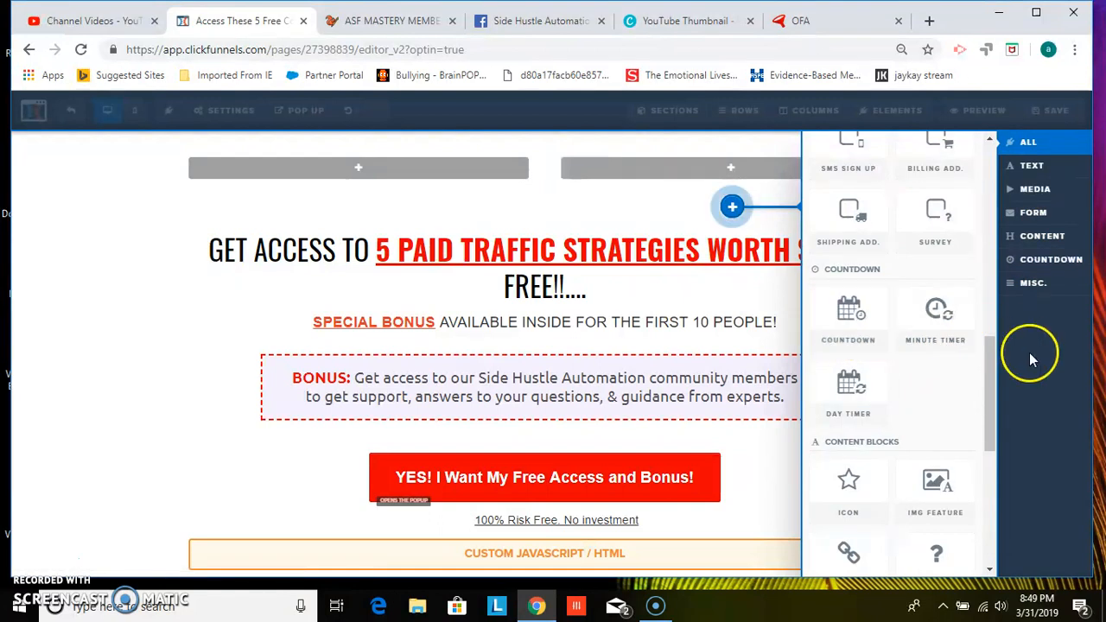
pyautogui.moveTo(993, 367); pyautogui.dragTo(985, 226)
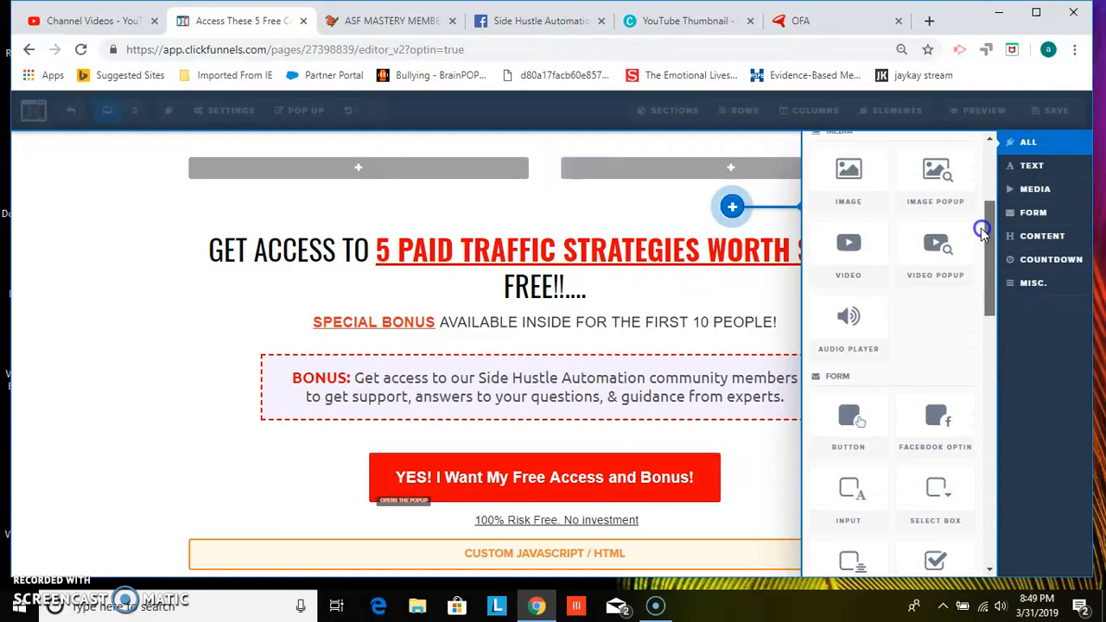
pyautogui.click(517, 209)
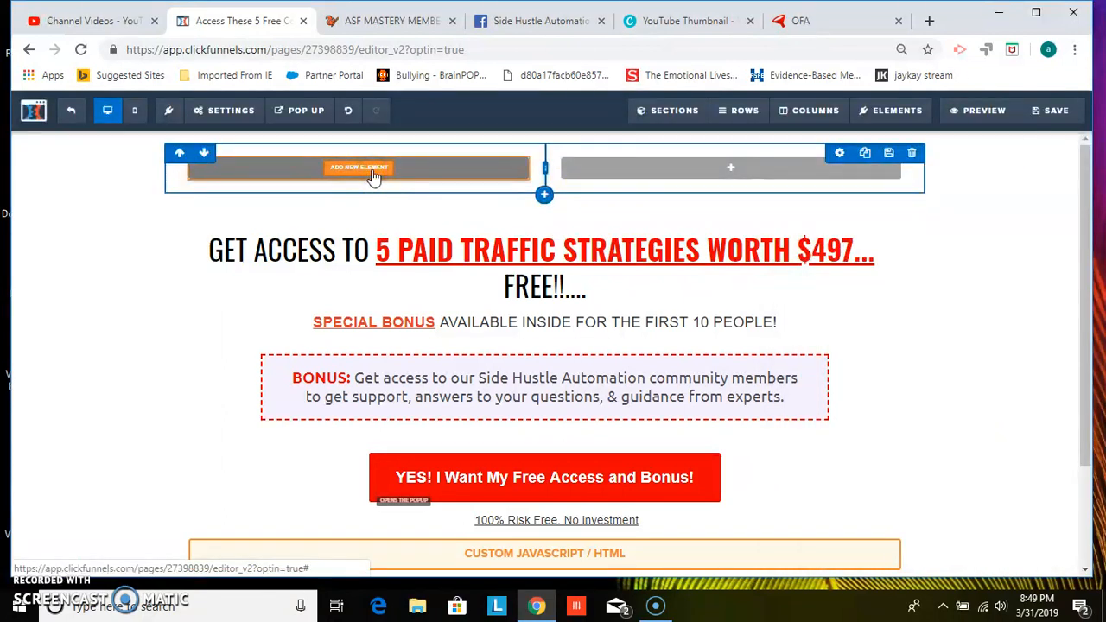
# Add an Image element to the left column and another to the right column
pyautogui.click(373, 174)
pyautogui.click(846, 399)
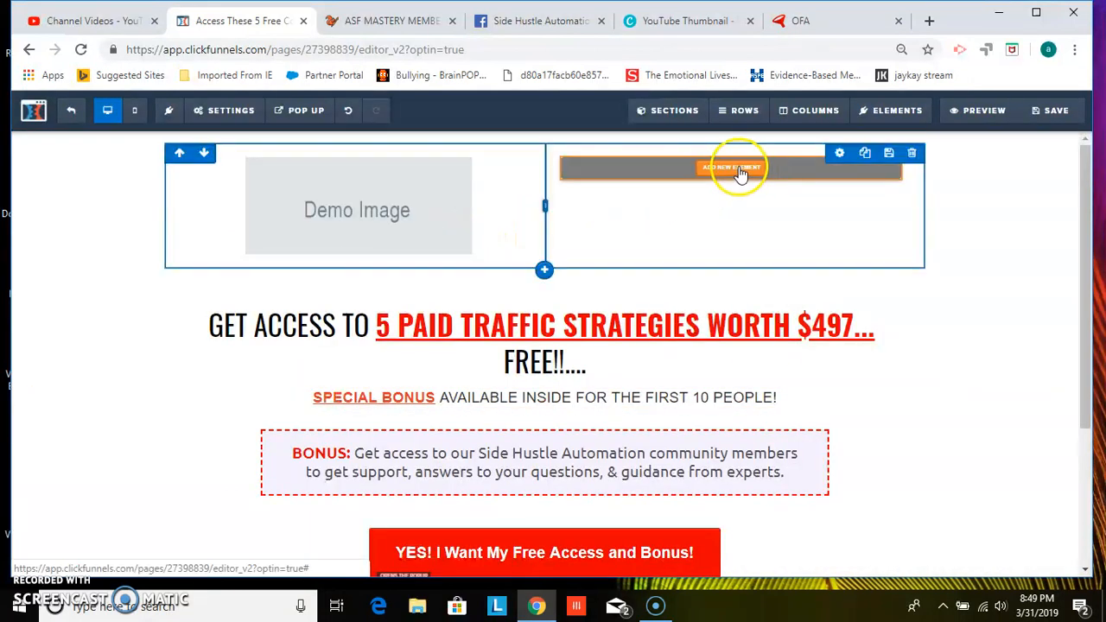
pyautogui.click(738, 171)
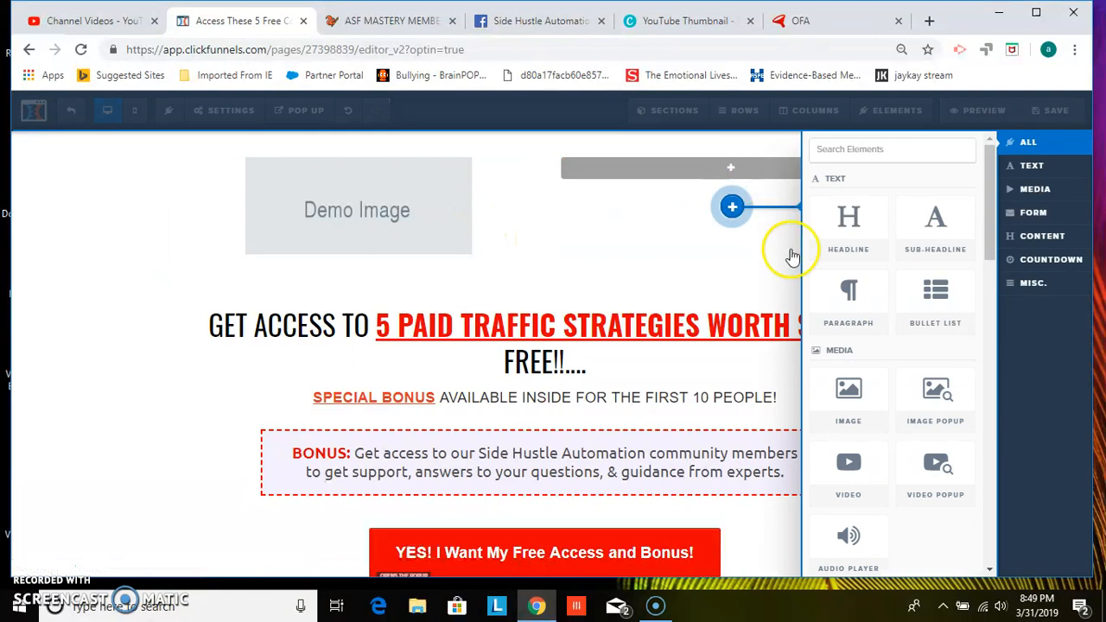
pyautogui.click(842, 404)
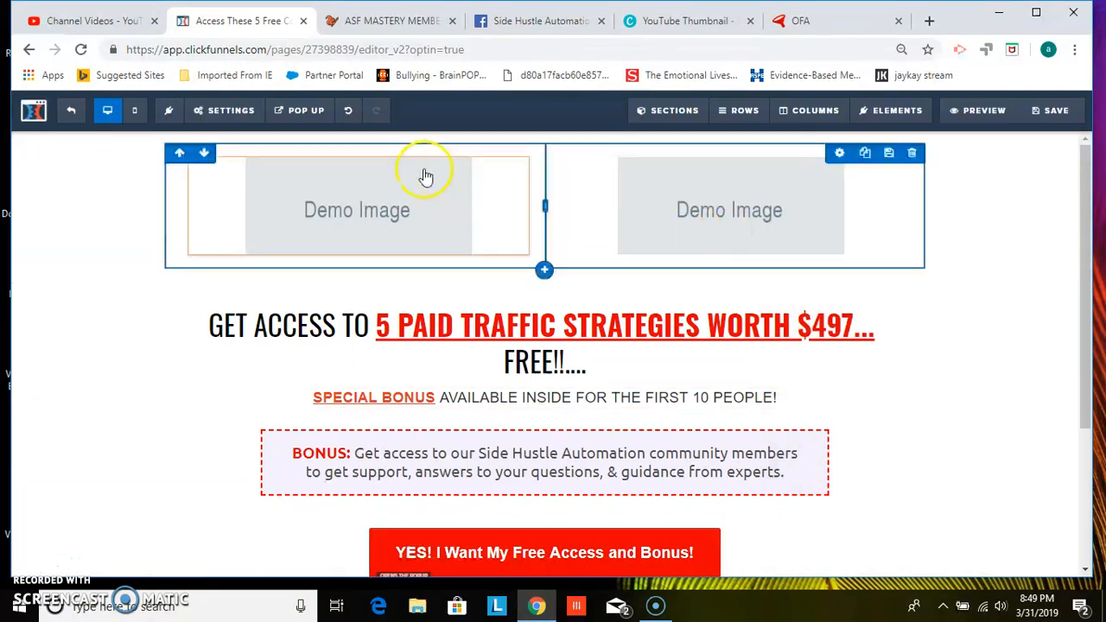
# Replace the left demo image with the Fuego Multiplier image from the uploaded images library
pyautogui.click(367, 209)
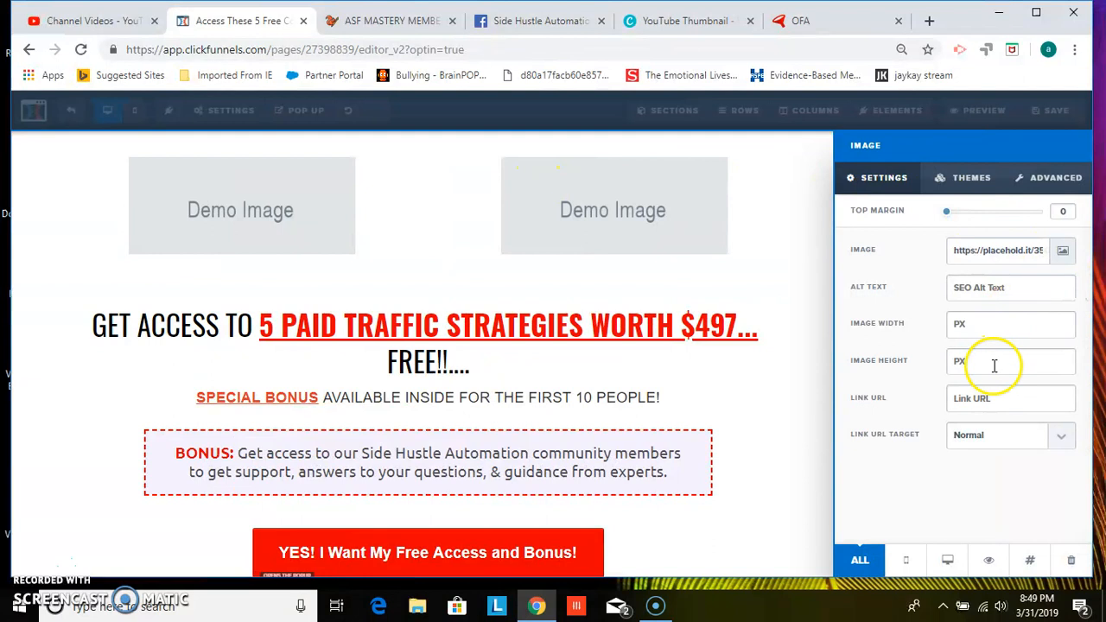
pyautogui.click(1065, 253)
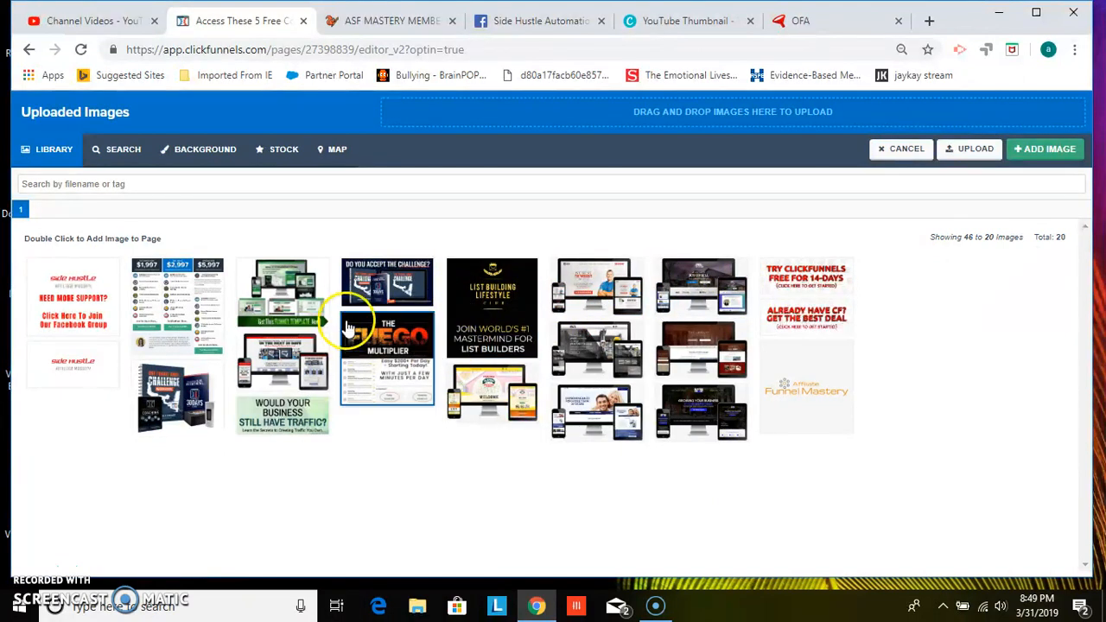
pyautogui.click(381, 337)
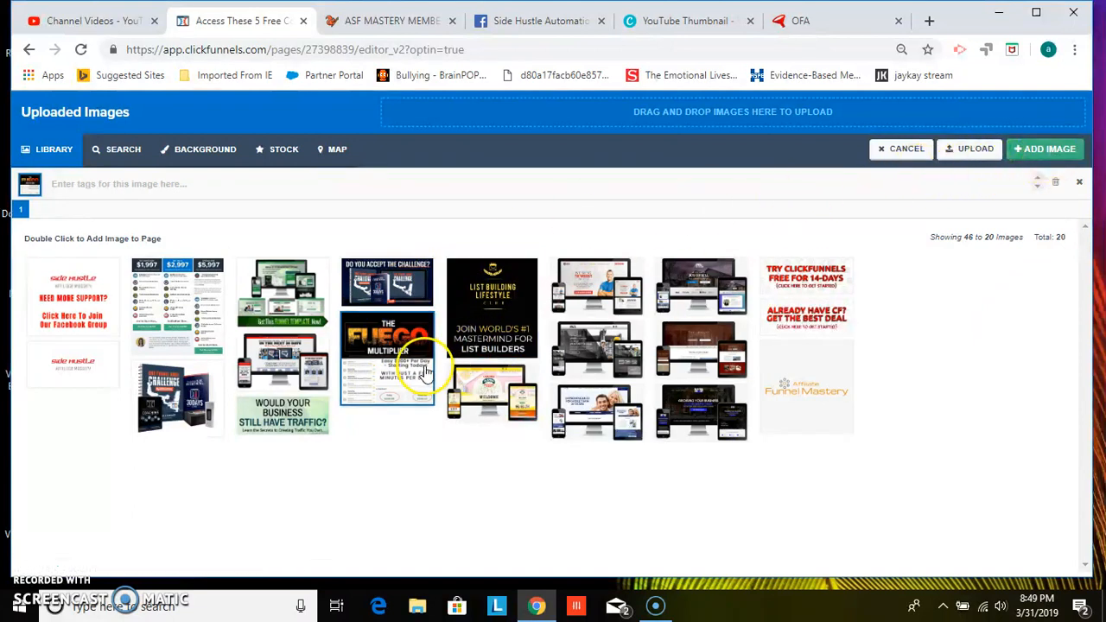
pyautogui.click(1027, 148)
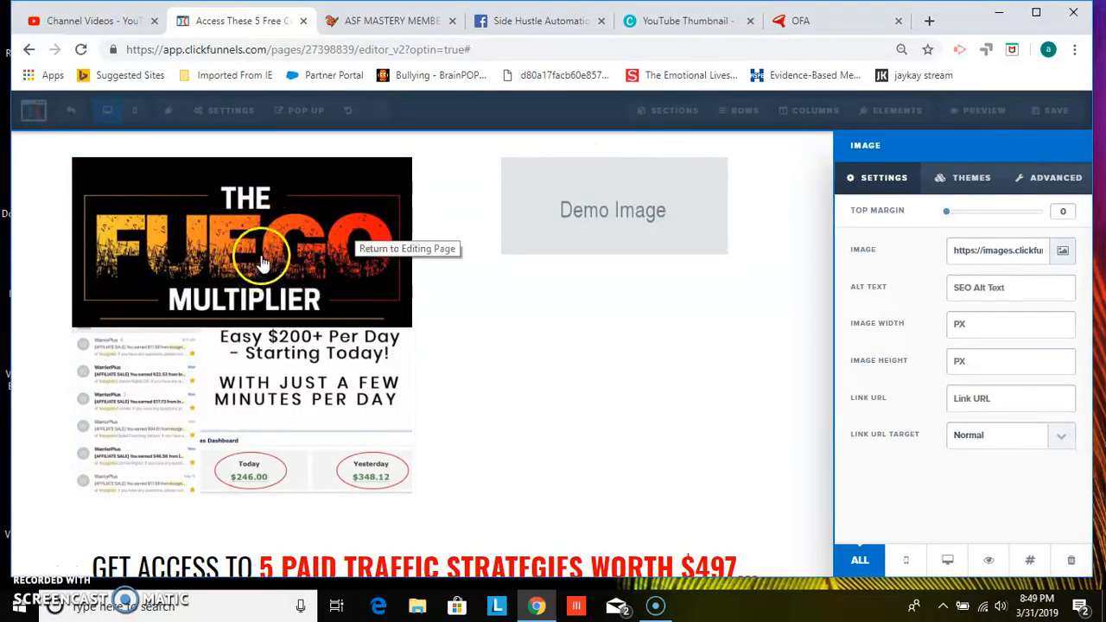
pyautogui.click(980, 398)
pyautogui.write('#')
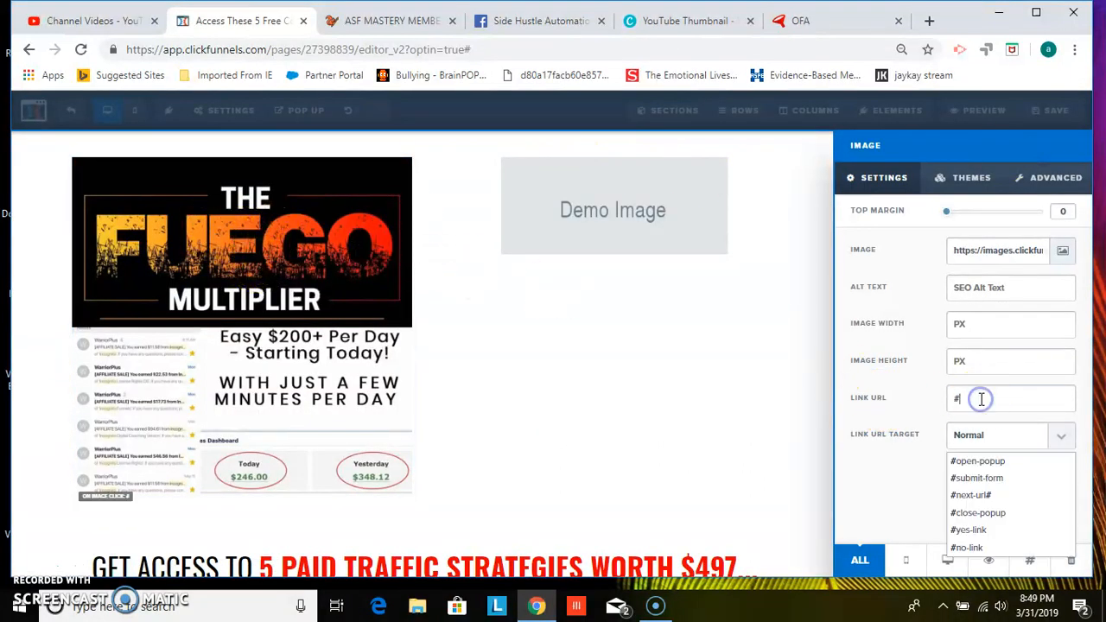
pyautogui.press('BackSpace')
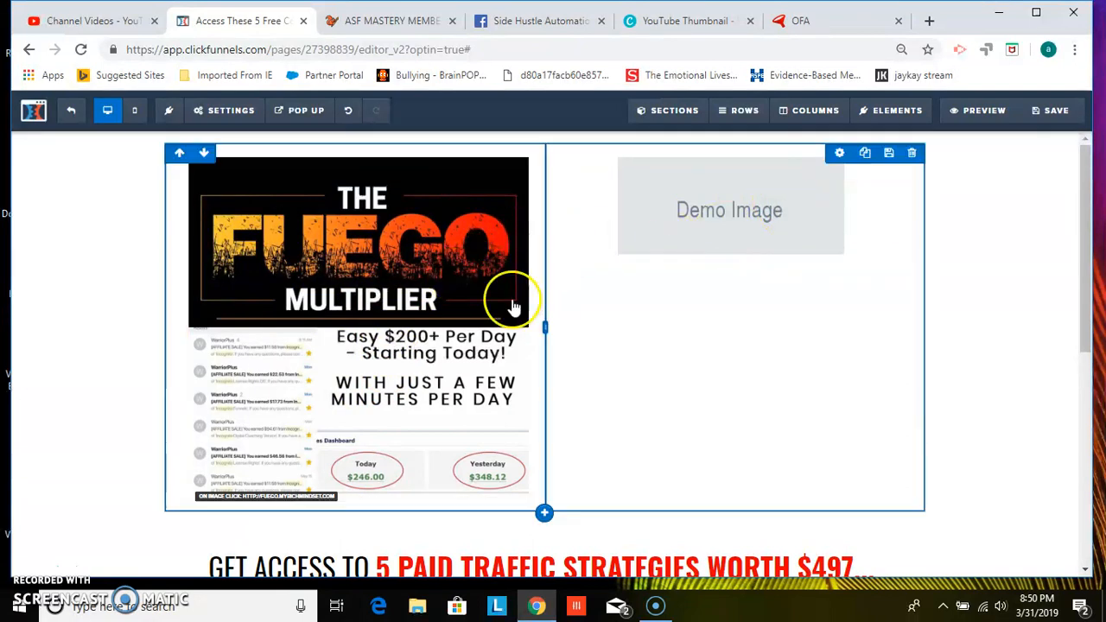
# Replace the right demo image with the Try ClickFunnels Free for 14-Days image from the library
pyautogui.click(730, 214)
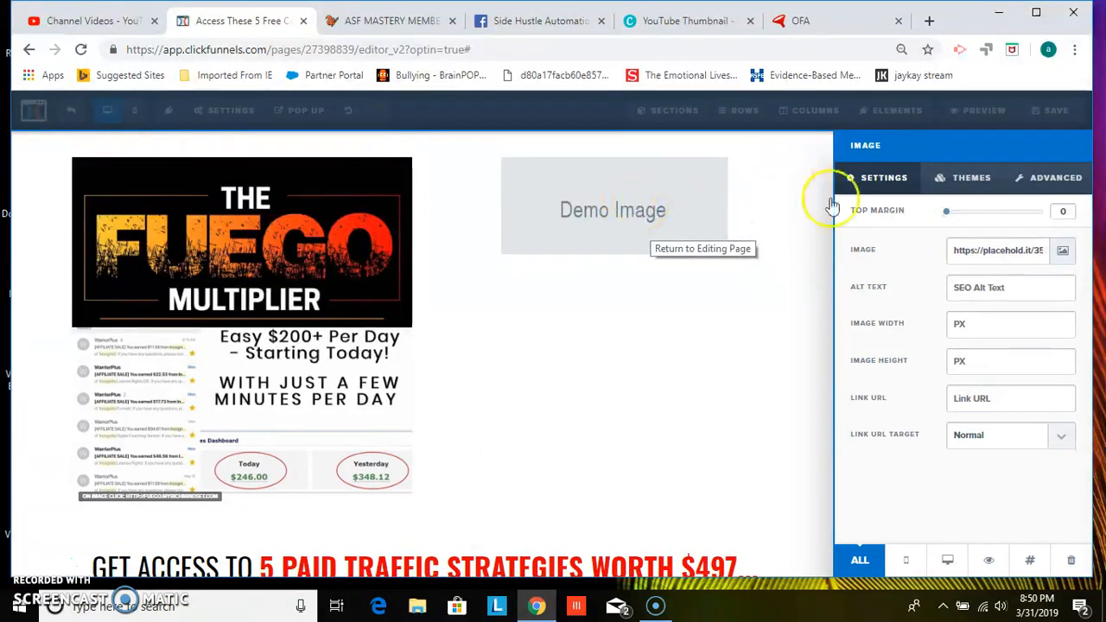
pyautogui.click(1066, 251)
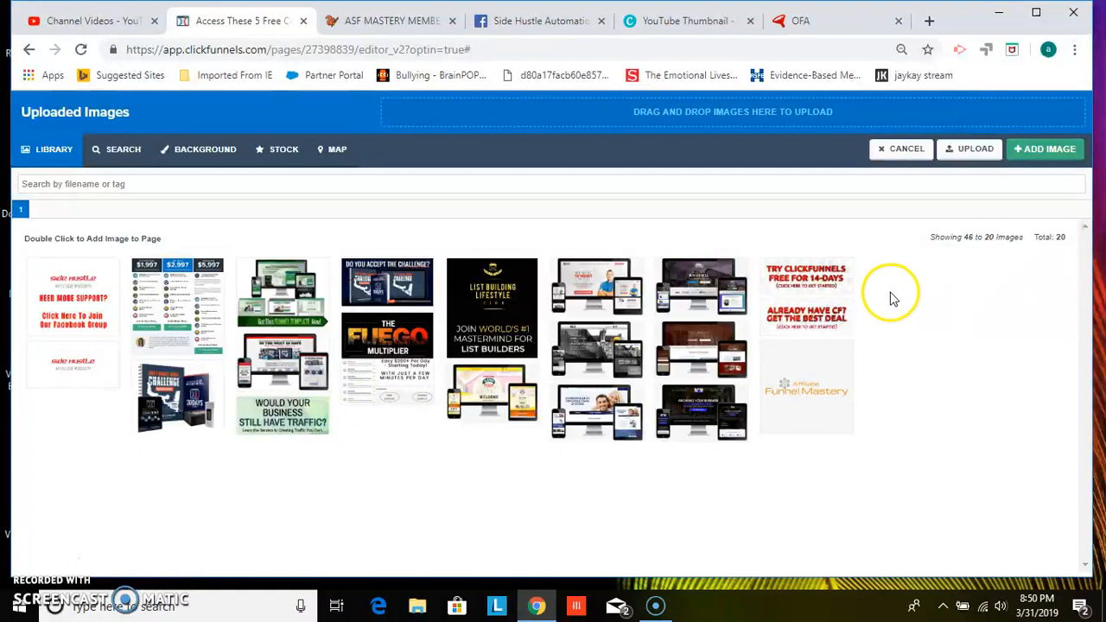
pyautogui.click(792, 285)
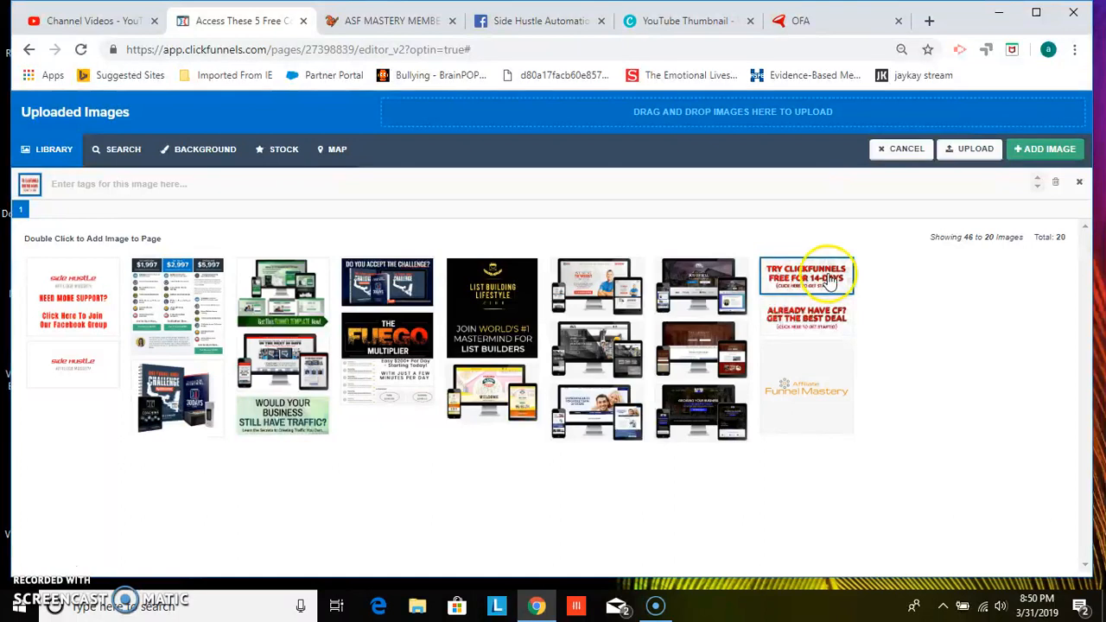
pyautogui.click(1024, 148)
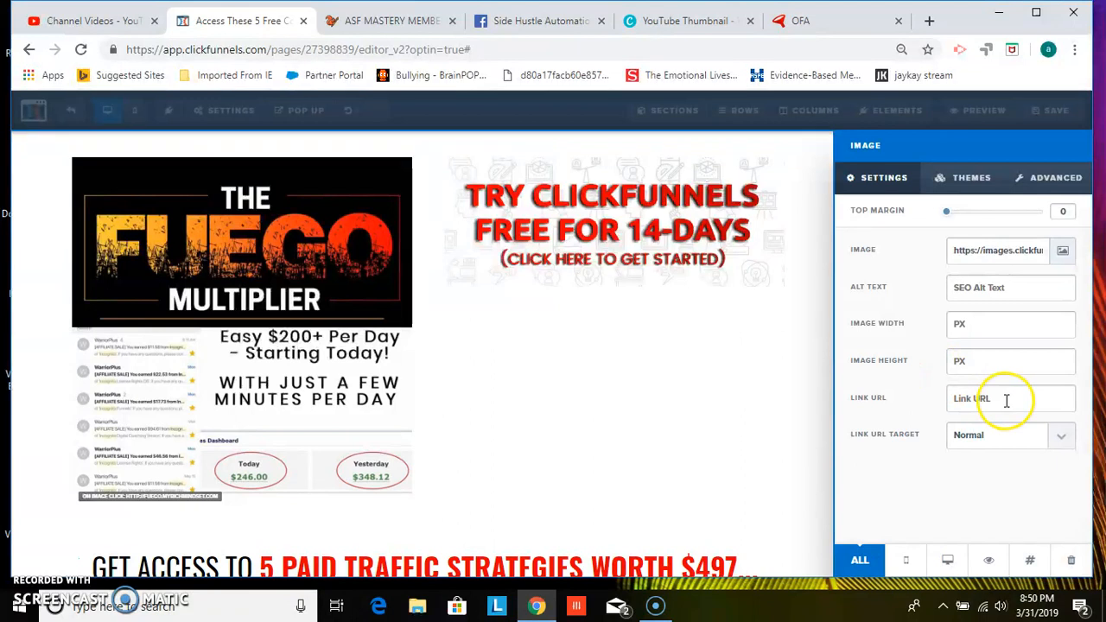
# Set the right image's link URL to # and return to the page
pyautogui.click(976, 398)
pyautogui.write('#')
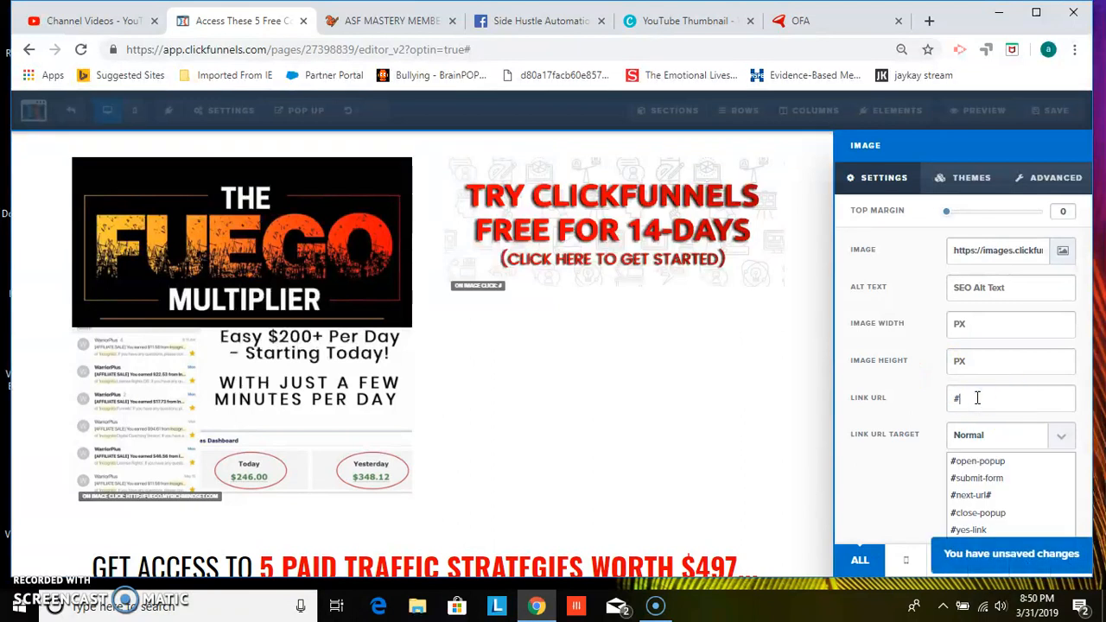
pyautogui.click(639, 219)
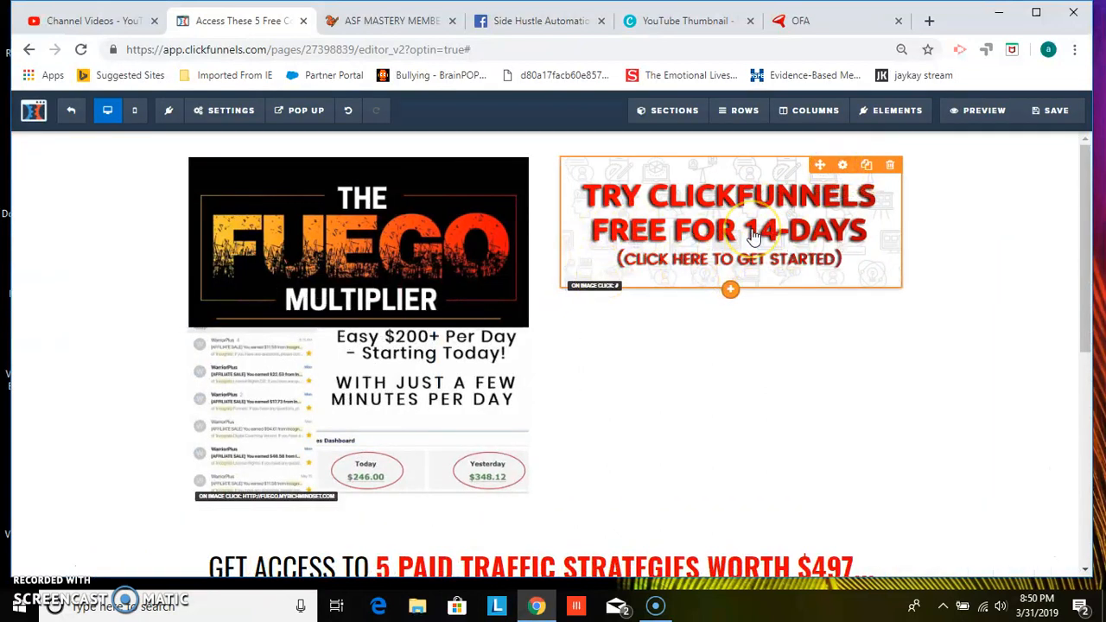
# Review the right image's advanced style and animation options
pyautogui.click(843, 167)
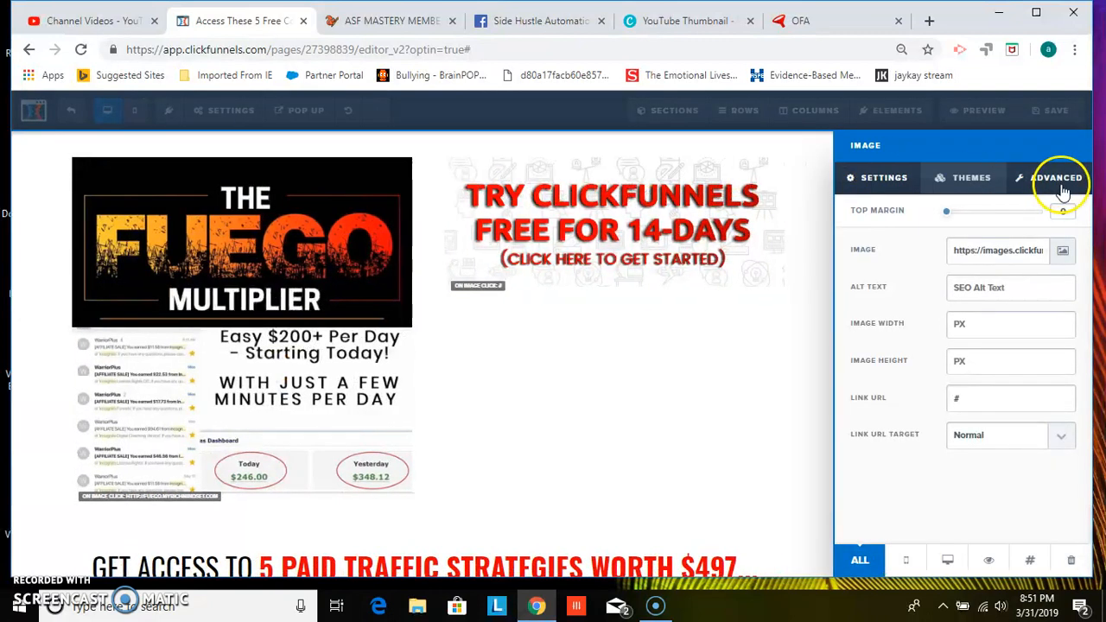
pyautogui.click(1059, 183)
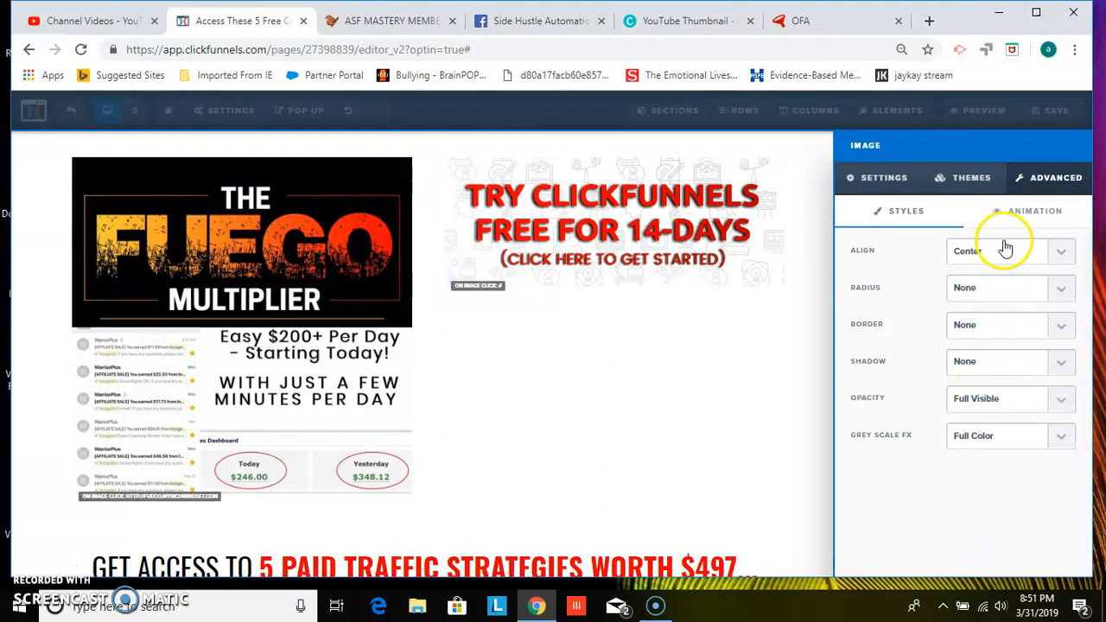
pyautogui.click(1022, 223)
pyautogui.click(974, 316)
pyautogui.click(979, 317)
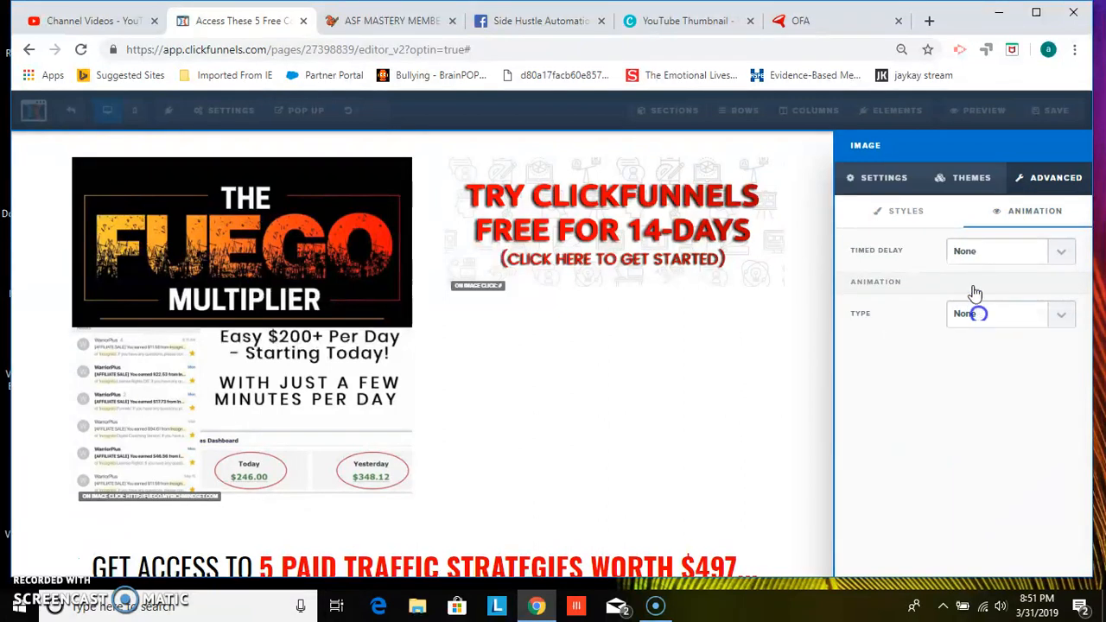
pyautogui.click(967, 256)
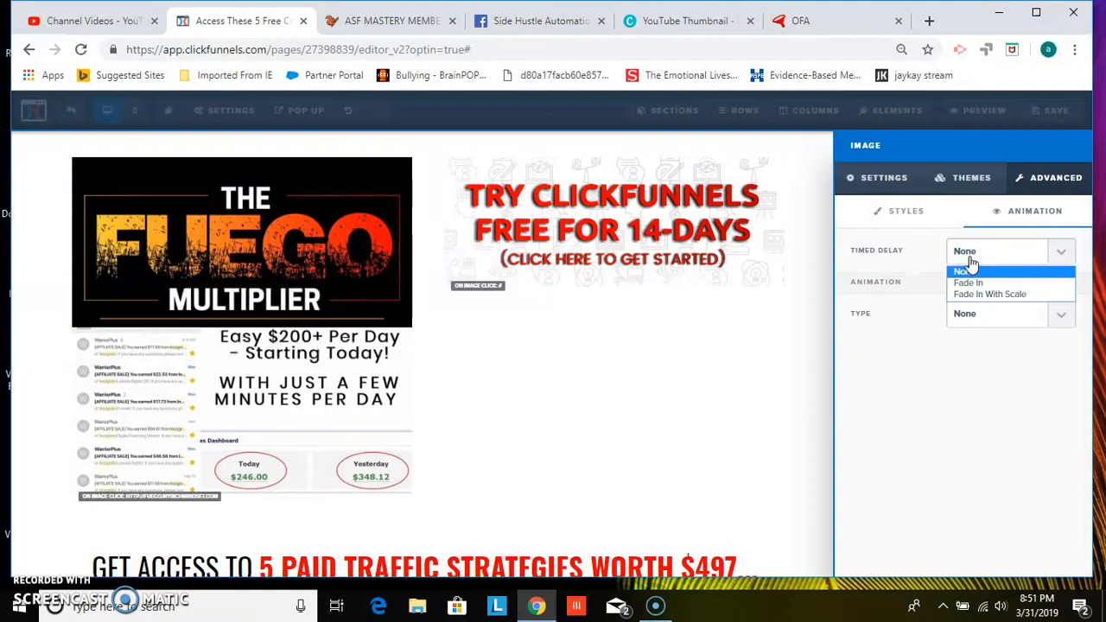
pyautogui.click(969, 264)
# Apply the rounded pill-shaped theme to the right image
pyautogui.click(963, 186)
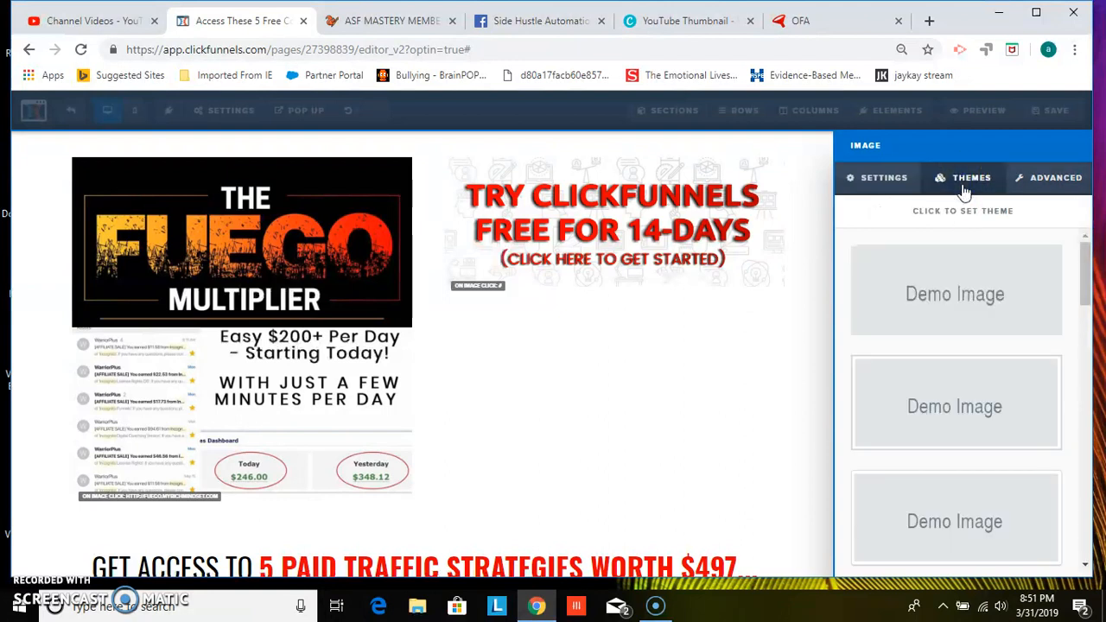
pyautogui.moveTo(1084, 300); pyautogui.dragTo(1085, 436)
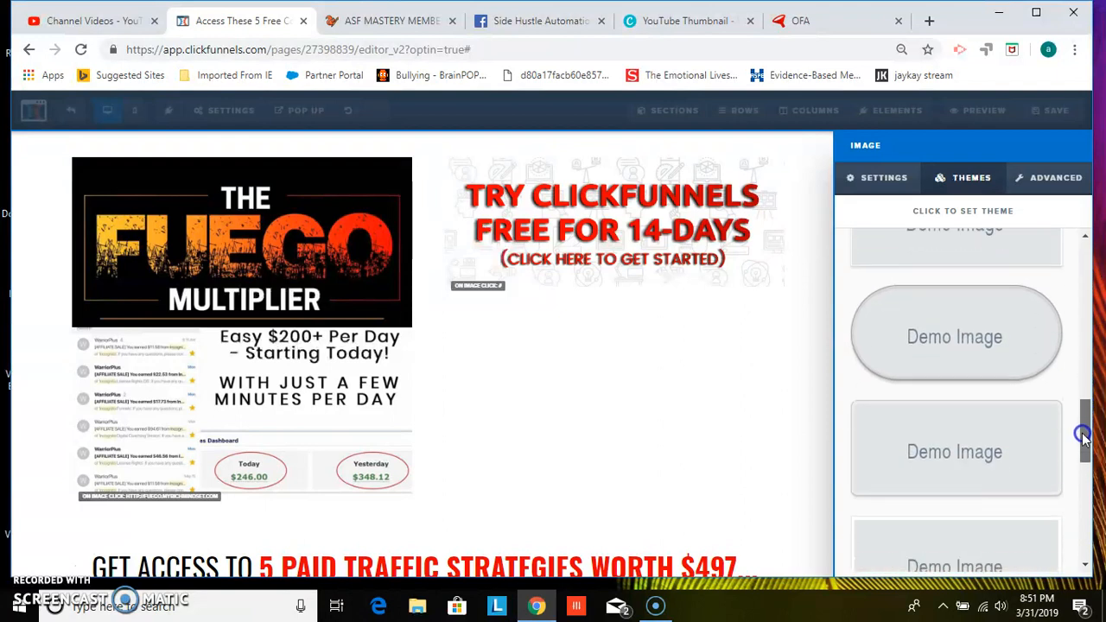
pyautogui.click(1003, 366)
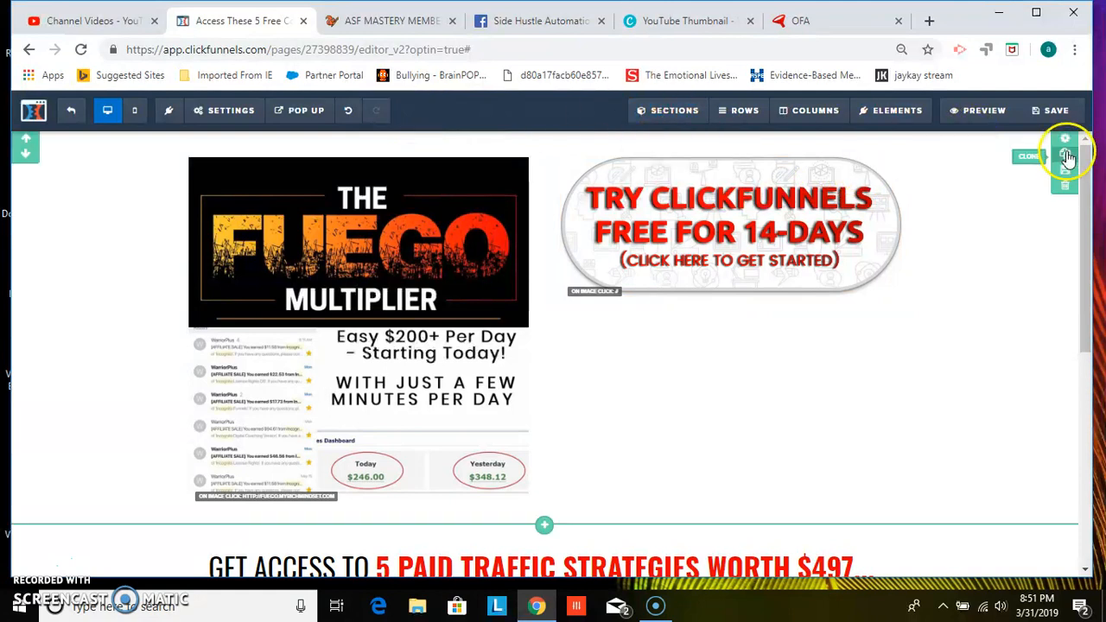
pyautogui.moveTo(890, 112)
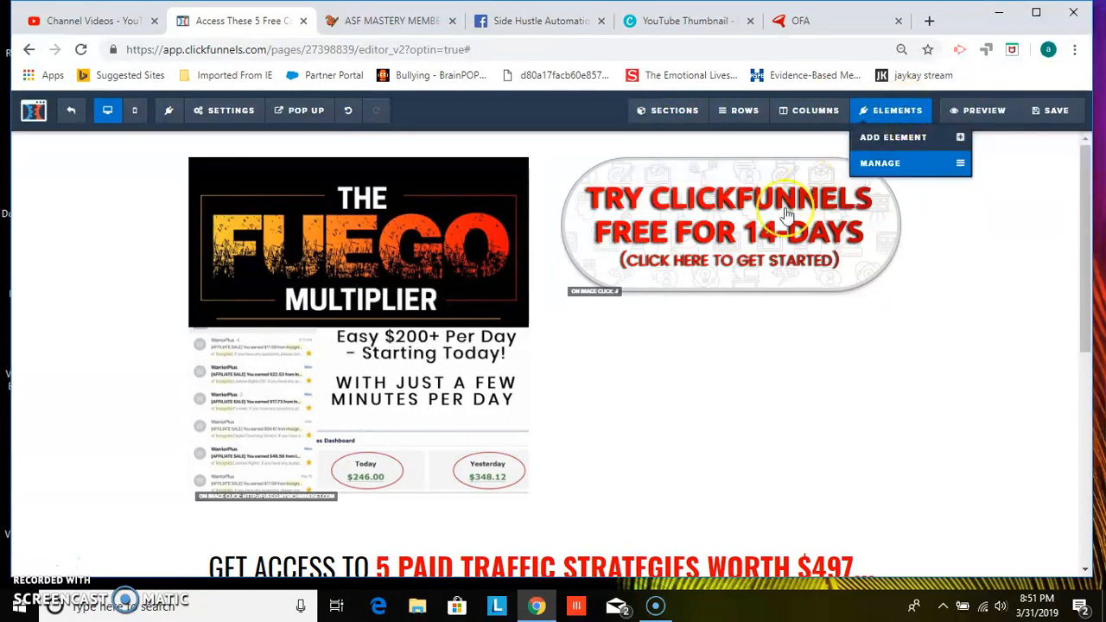
pyautogui.moveTo(740, 256)
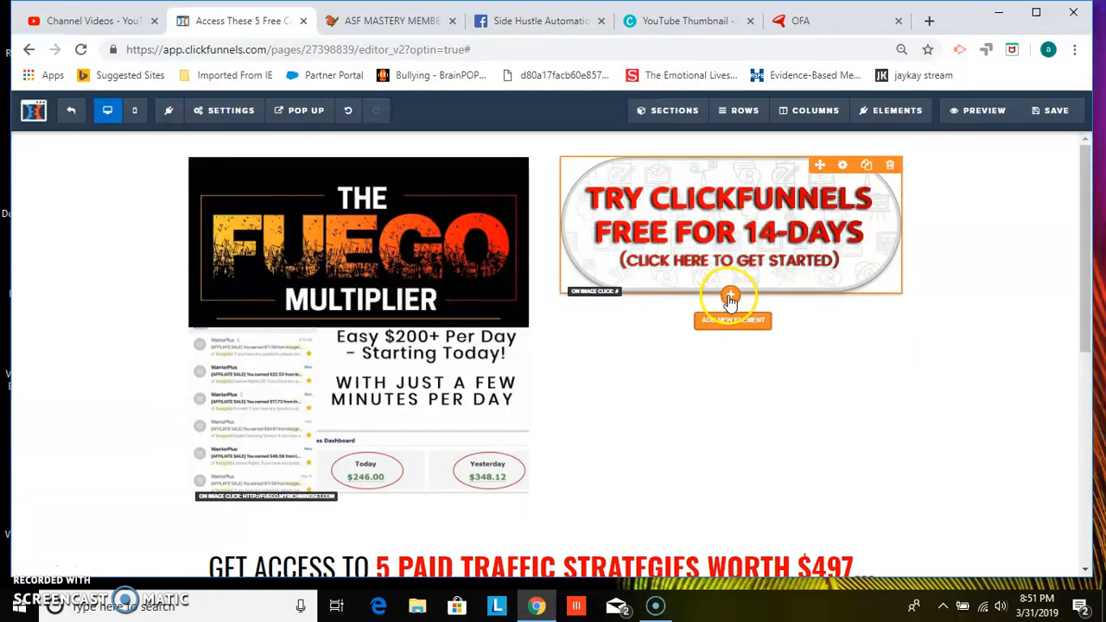
pyautogui.click(896, 110)
pyautogui.click(887, 138)
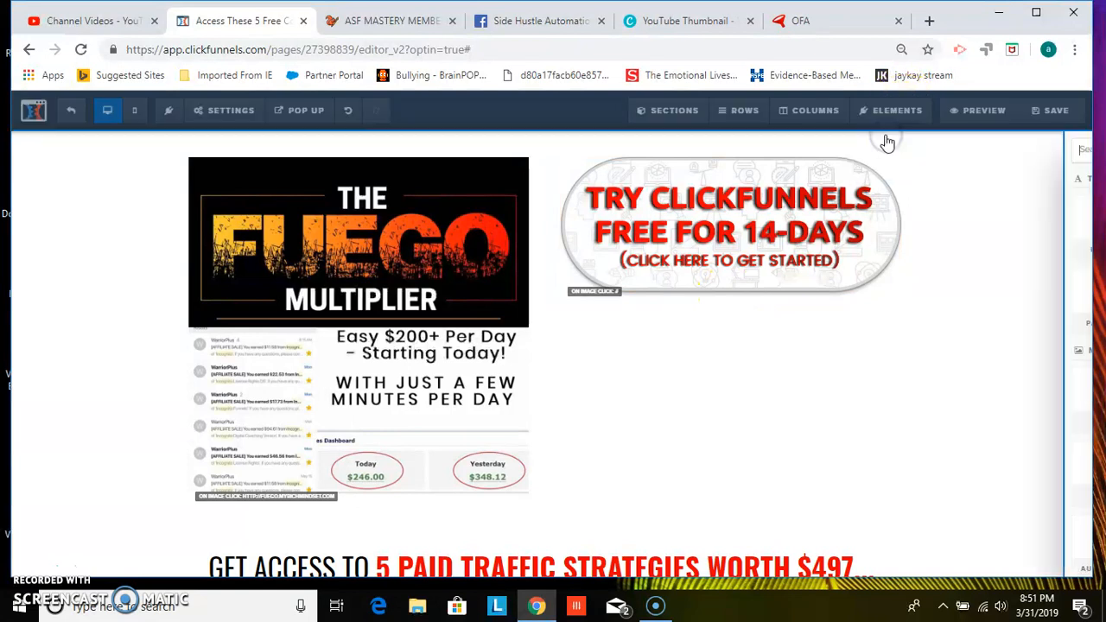
pyautogui.click(679, 332)
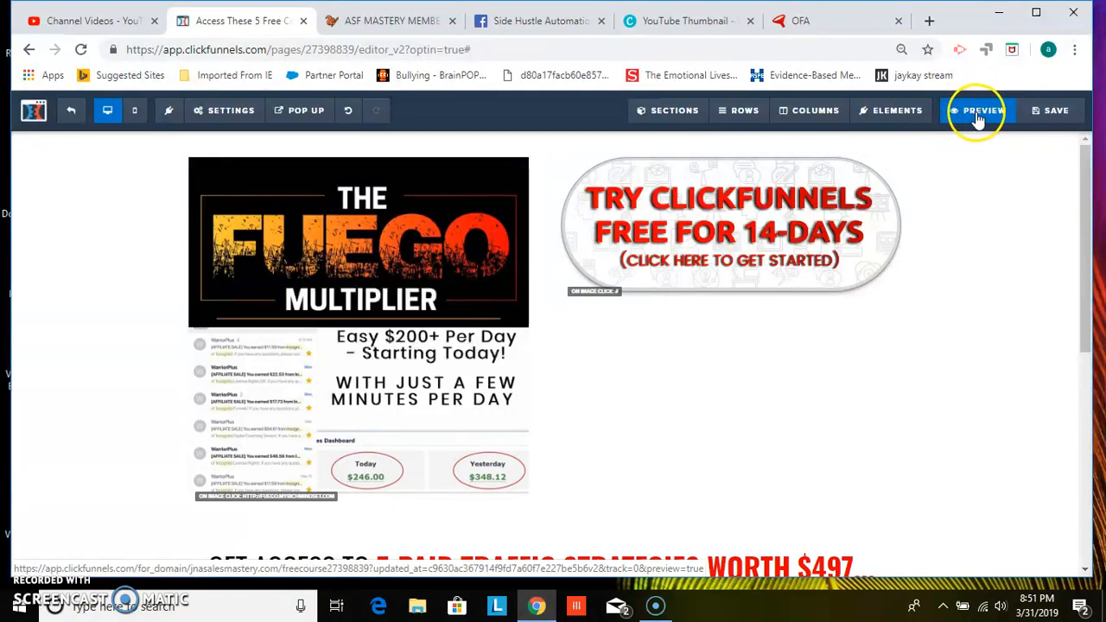
# Preview the optin page in a new tab, return to the editor and save the page
pyautogui.click(976, 114)
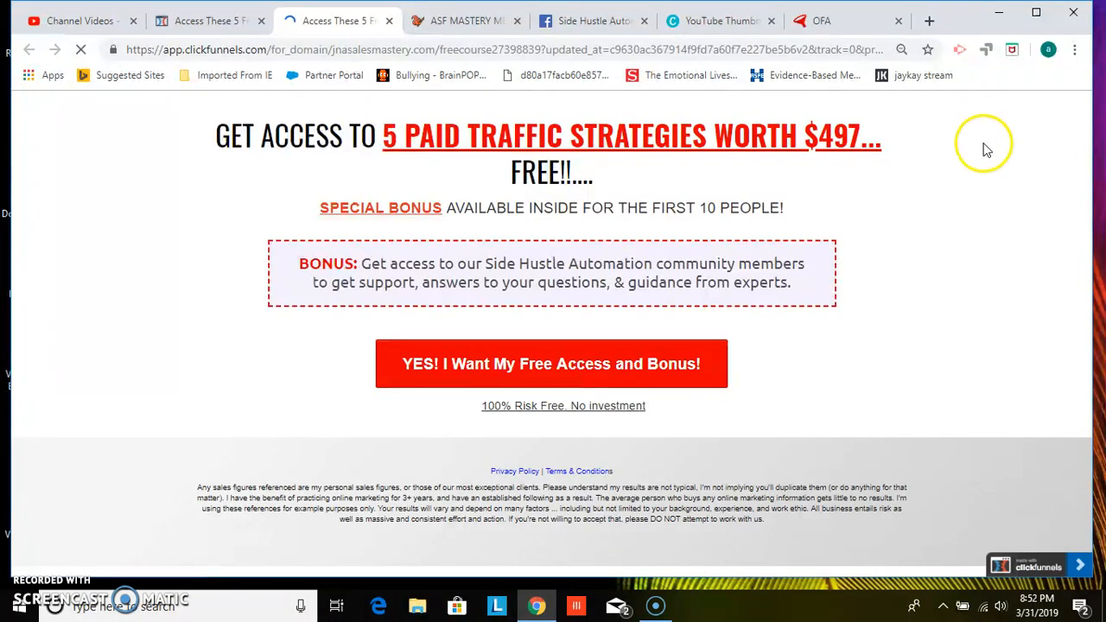
pyautogui.click(195, 22)
pyautogui.click(1052, 112)
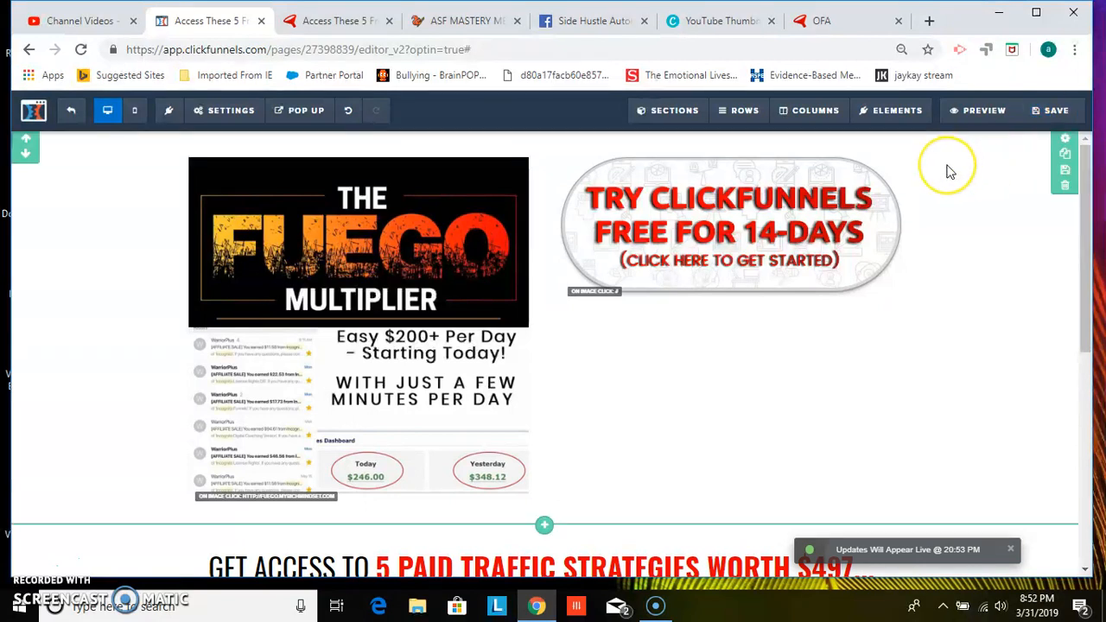
# Preview the saved page, test the Fuego Multiplier image's link and return to the editor
pyautogui.click(964, 117)
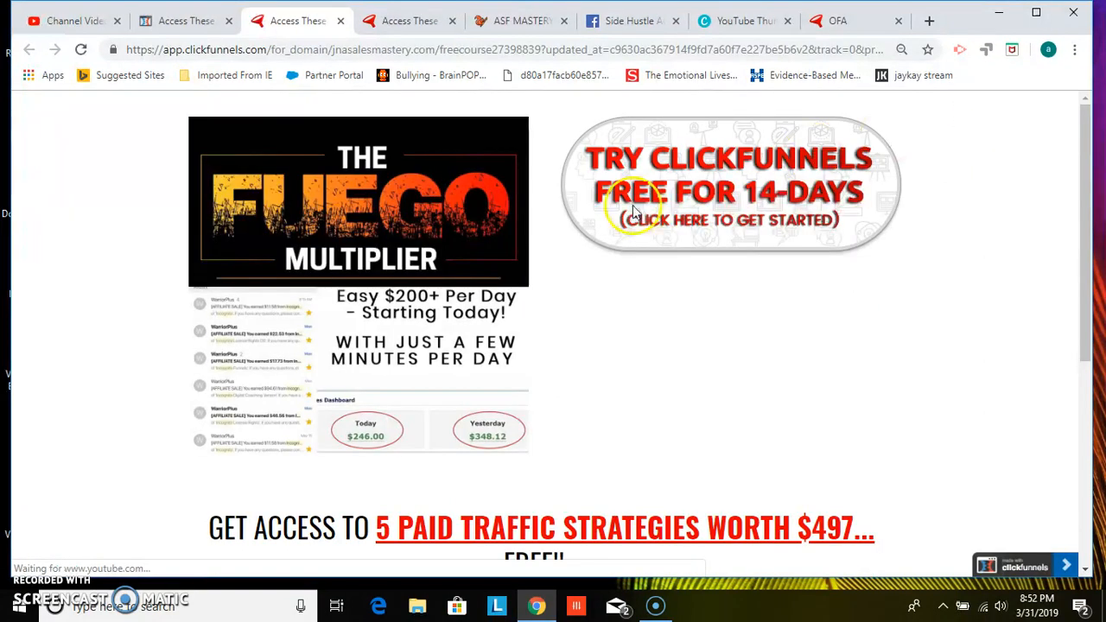
pyautogui.click(391, 216)
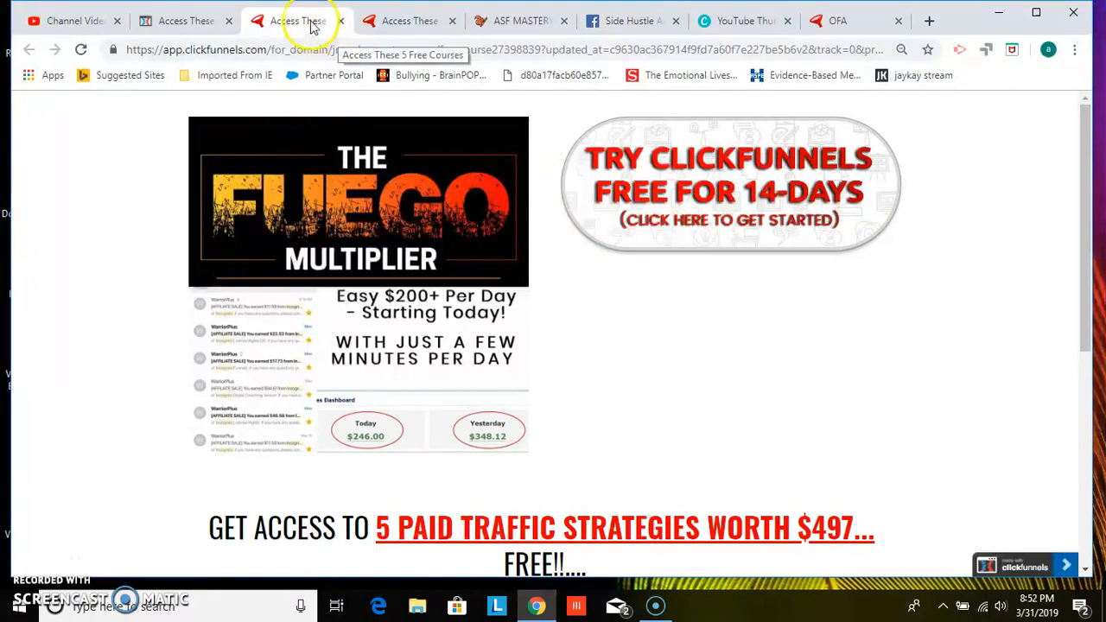
pyautogui.click(174, 28)
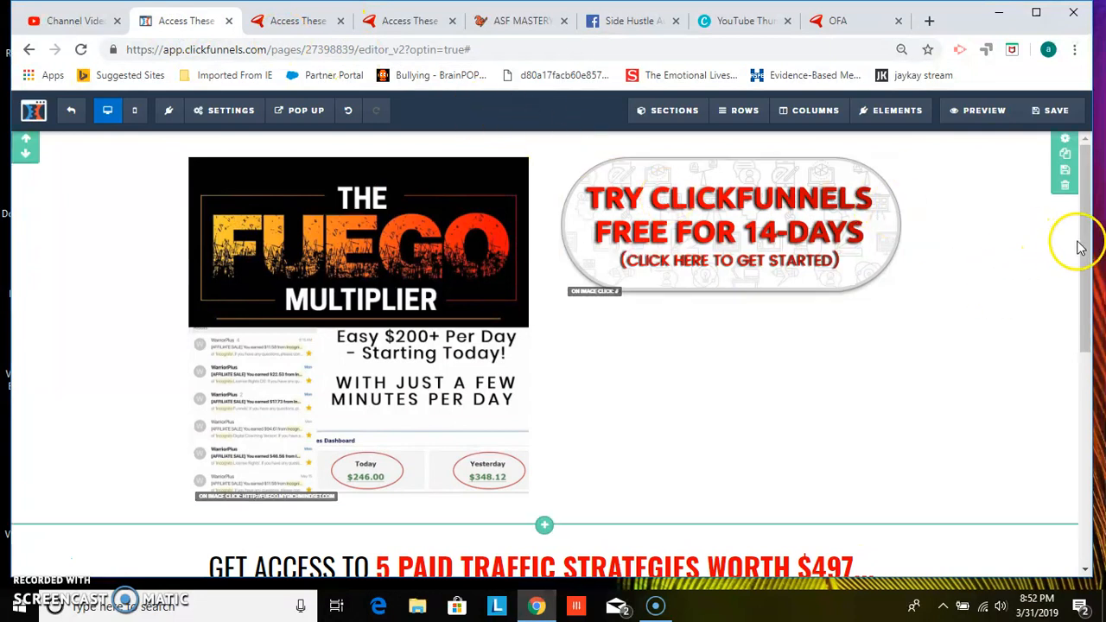
# Select the row containing the two promo images
pyautogui.moveTo(1084, 242); pyautogui.dragTo(1085, 197)
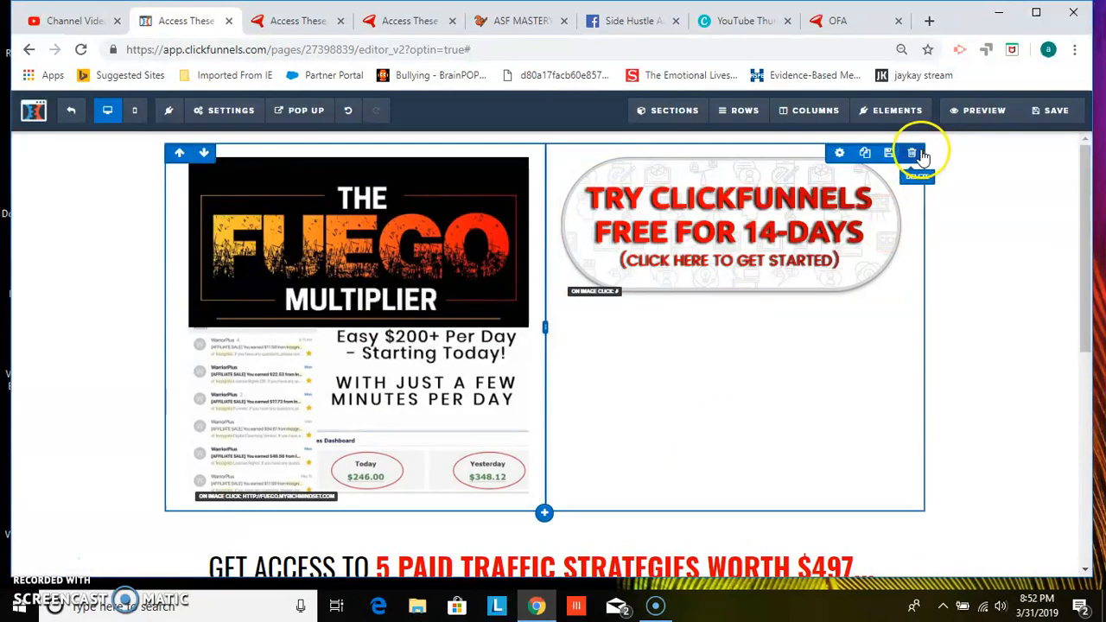